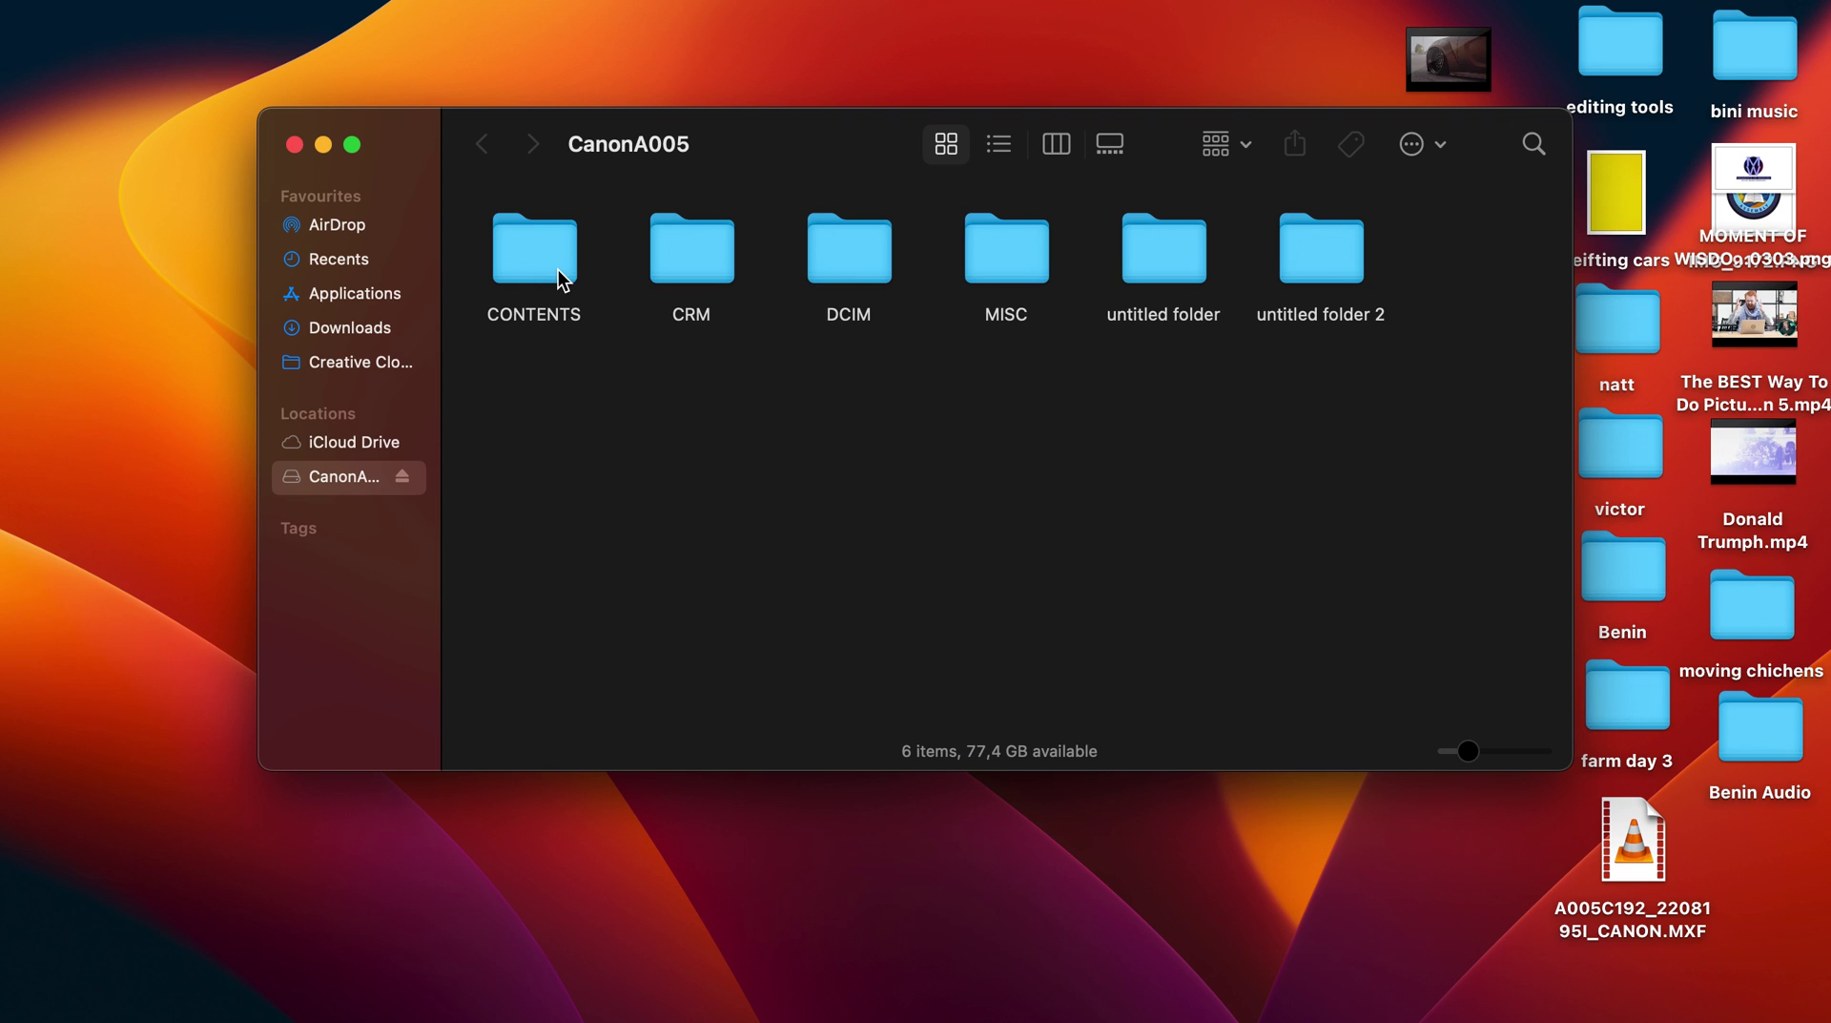
Look inside CRM > REEL_005 on the CanonA005 card, then open CONTENTS > CLIPS001 to list the 23 MXF clips.
double_click(687, 267)
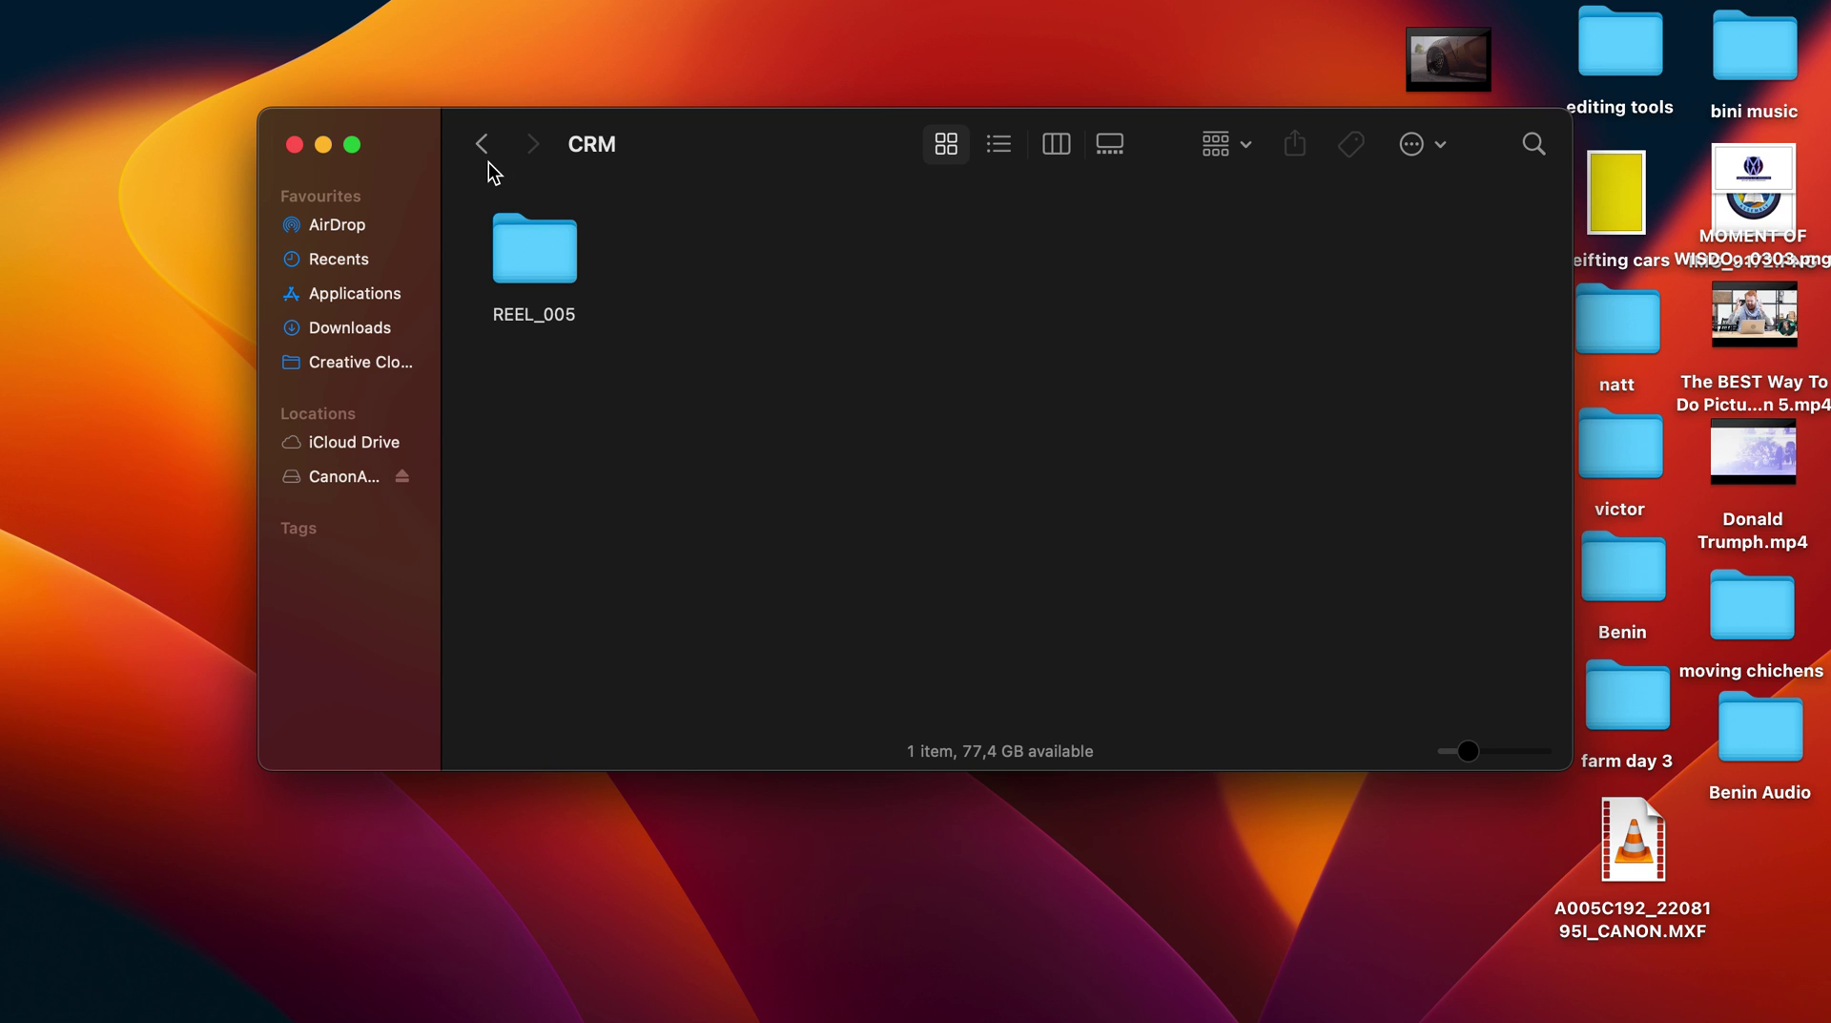
double_click(517, 259)
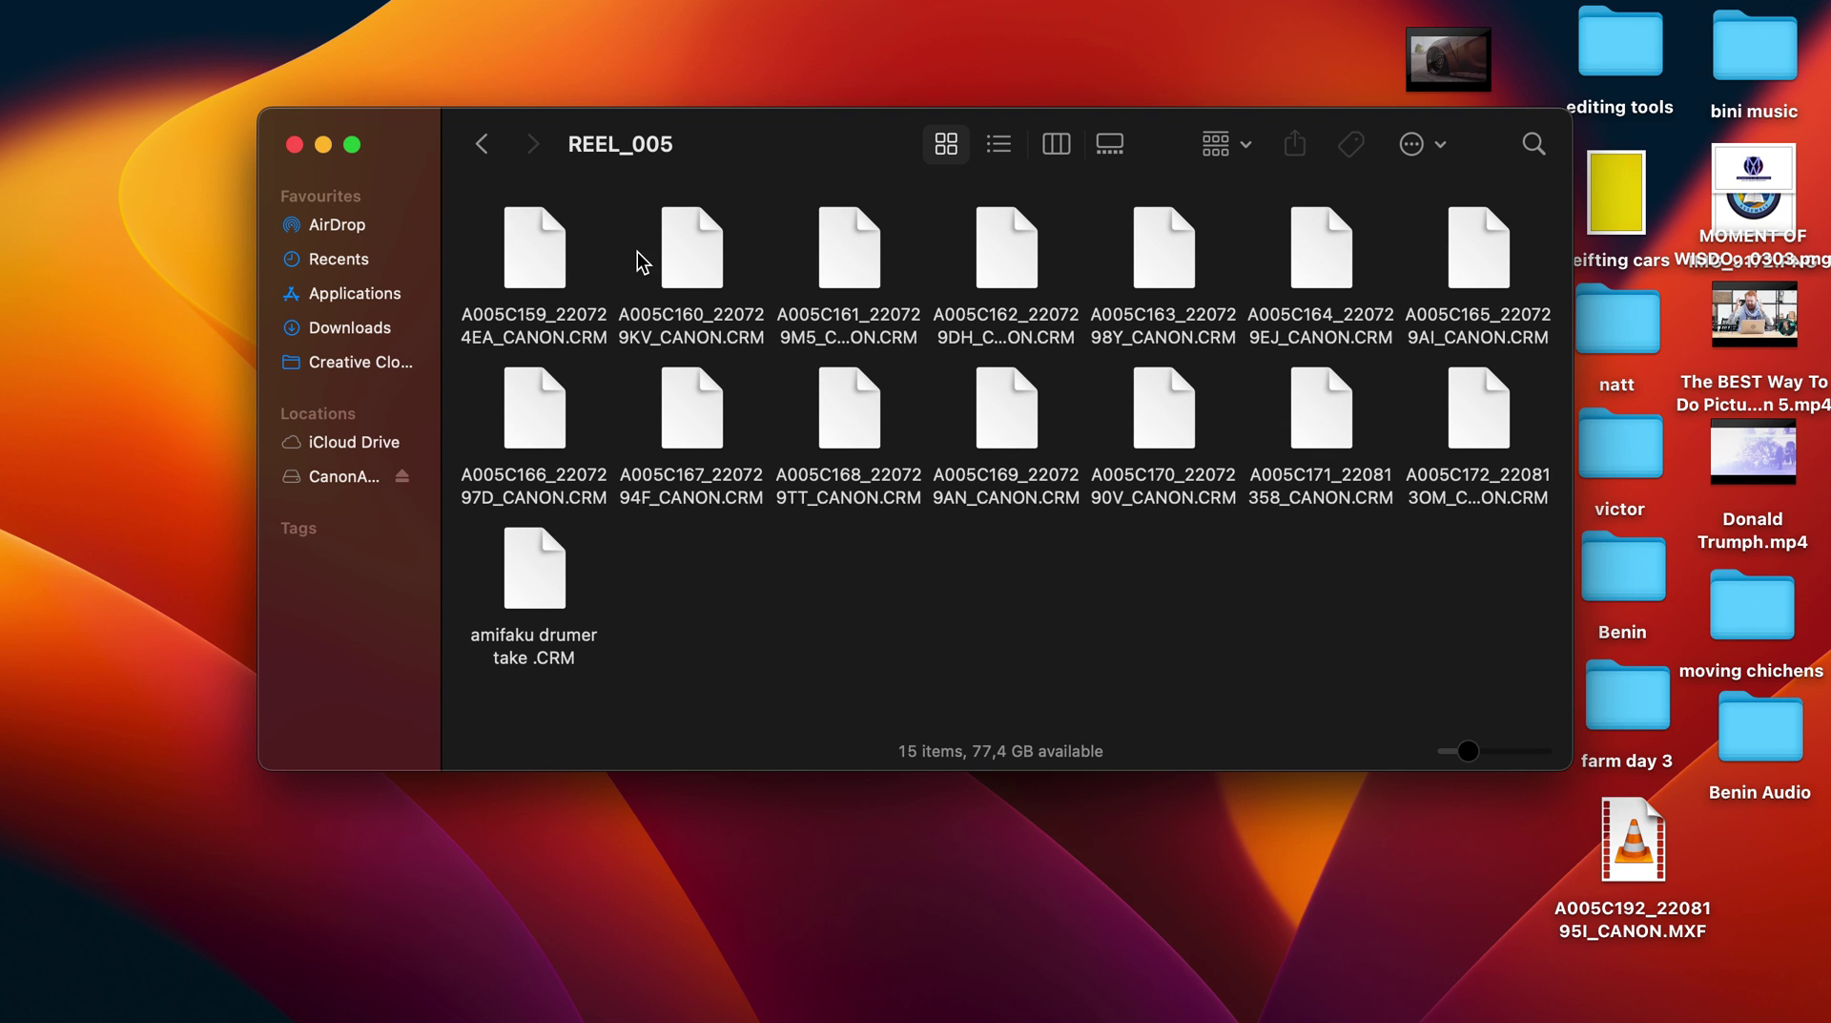
left_click(482, 149)
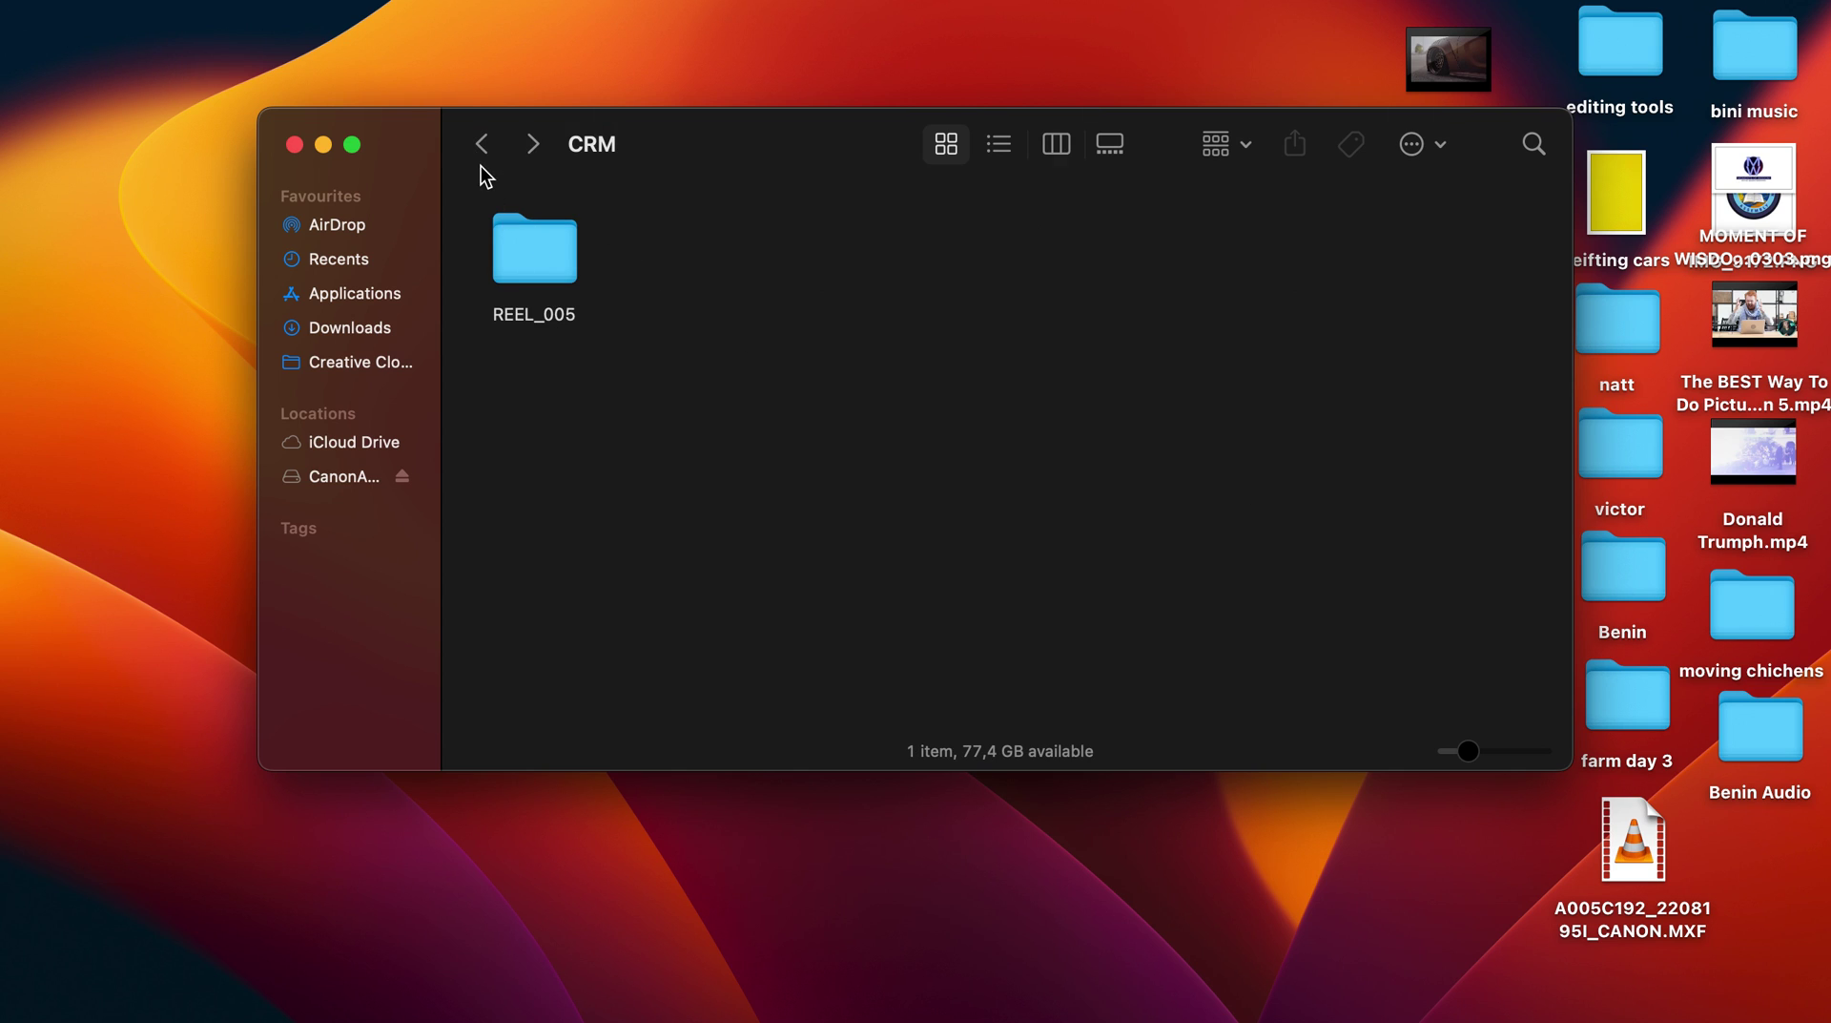
left_click(483, 160)
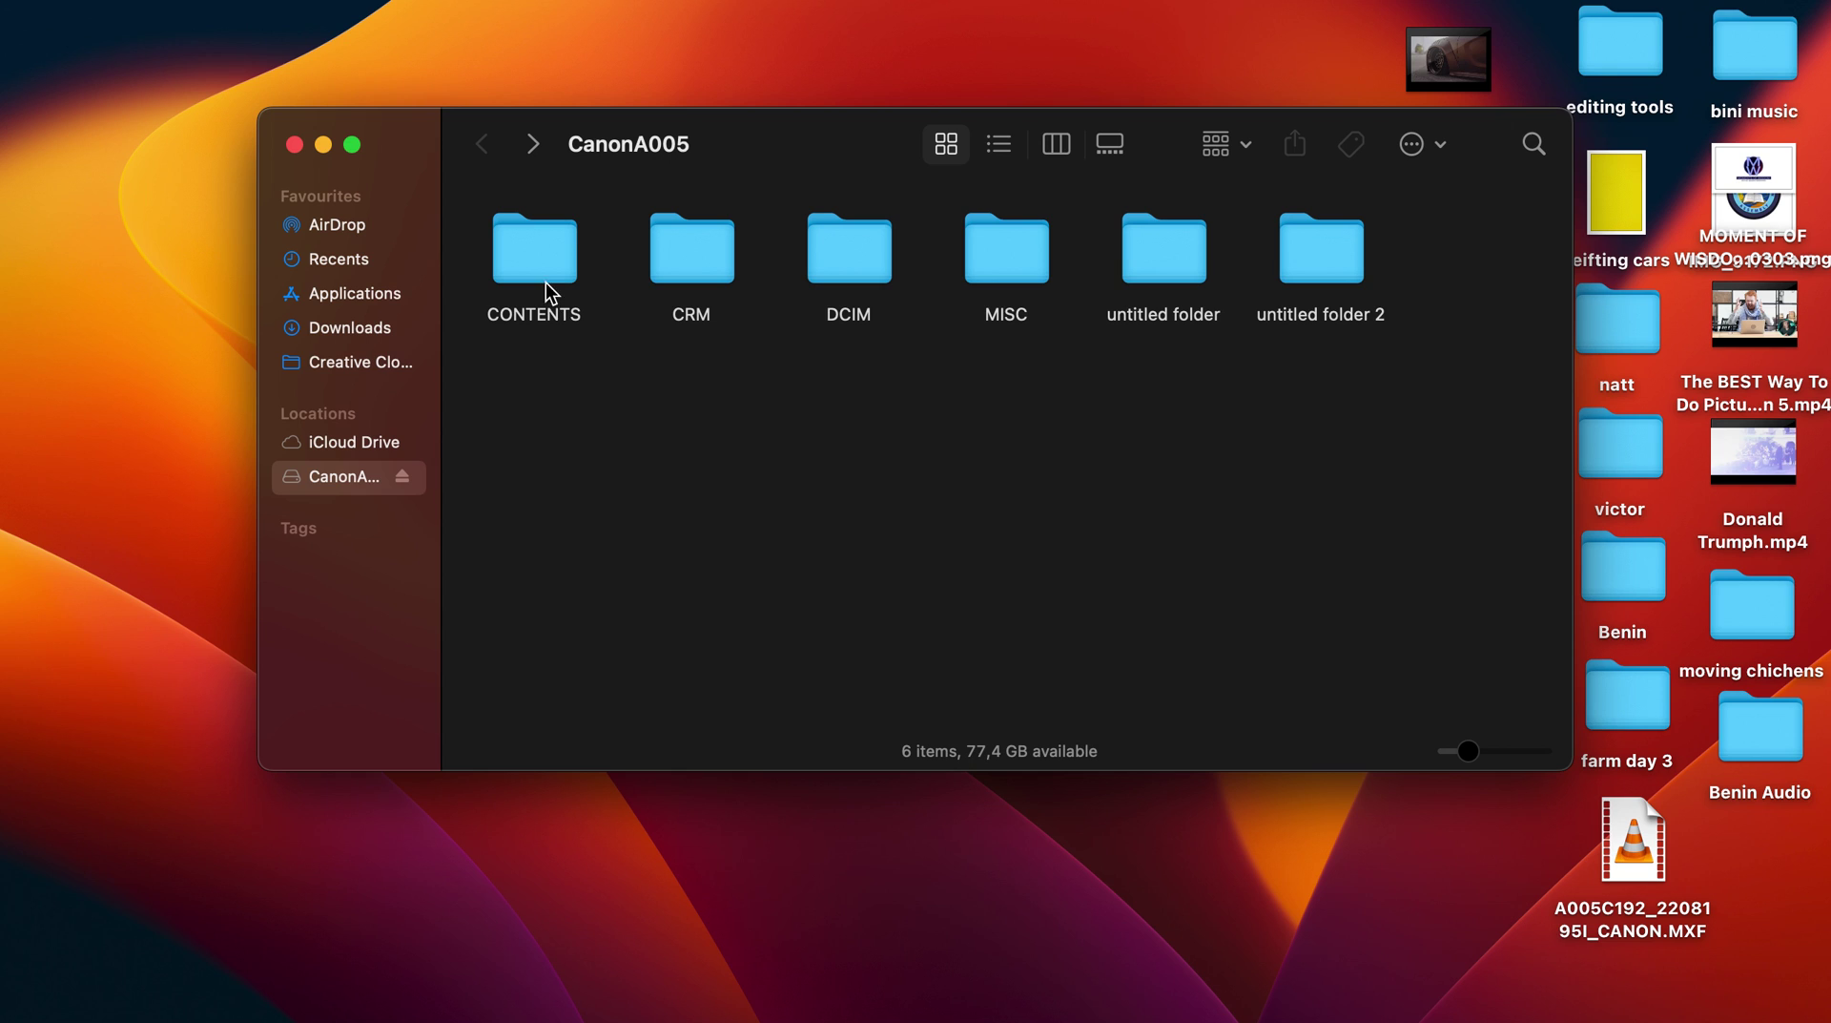
double_click(534, 252)
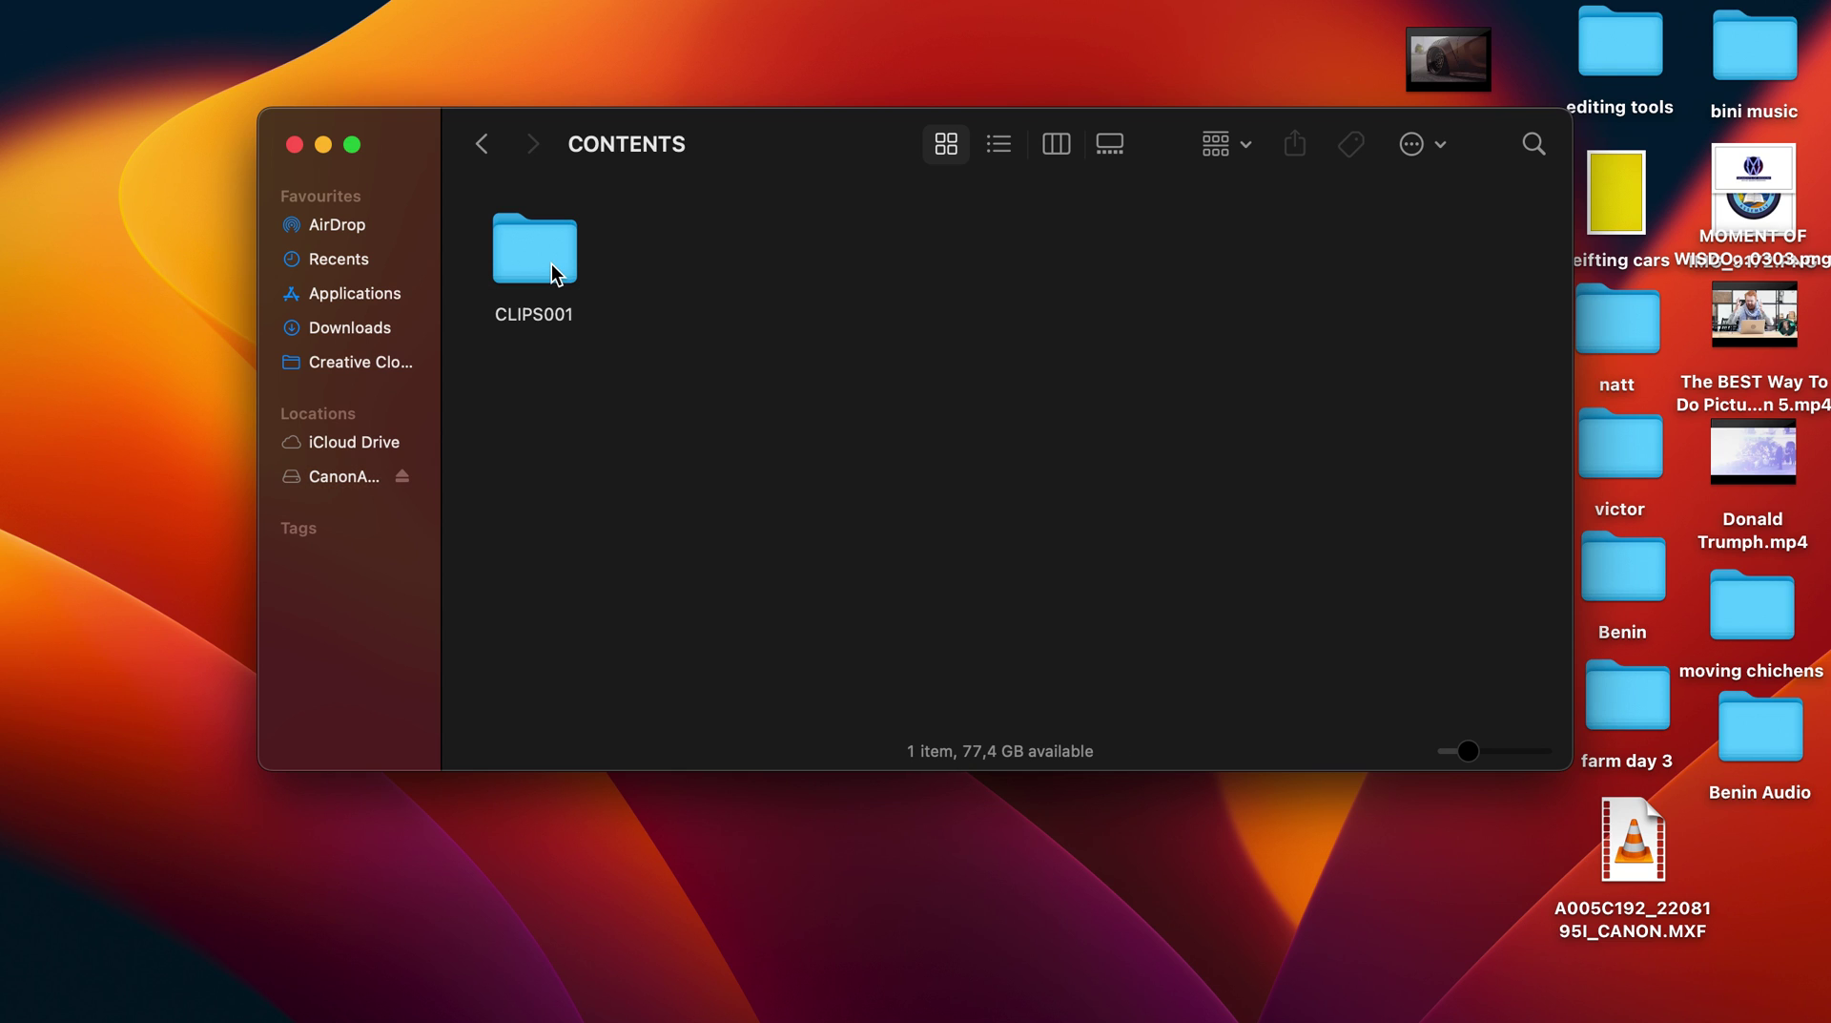
double_click(553, 275)
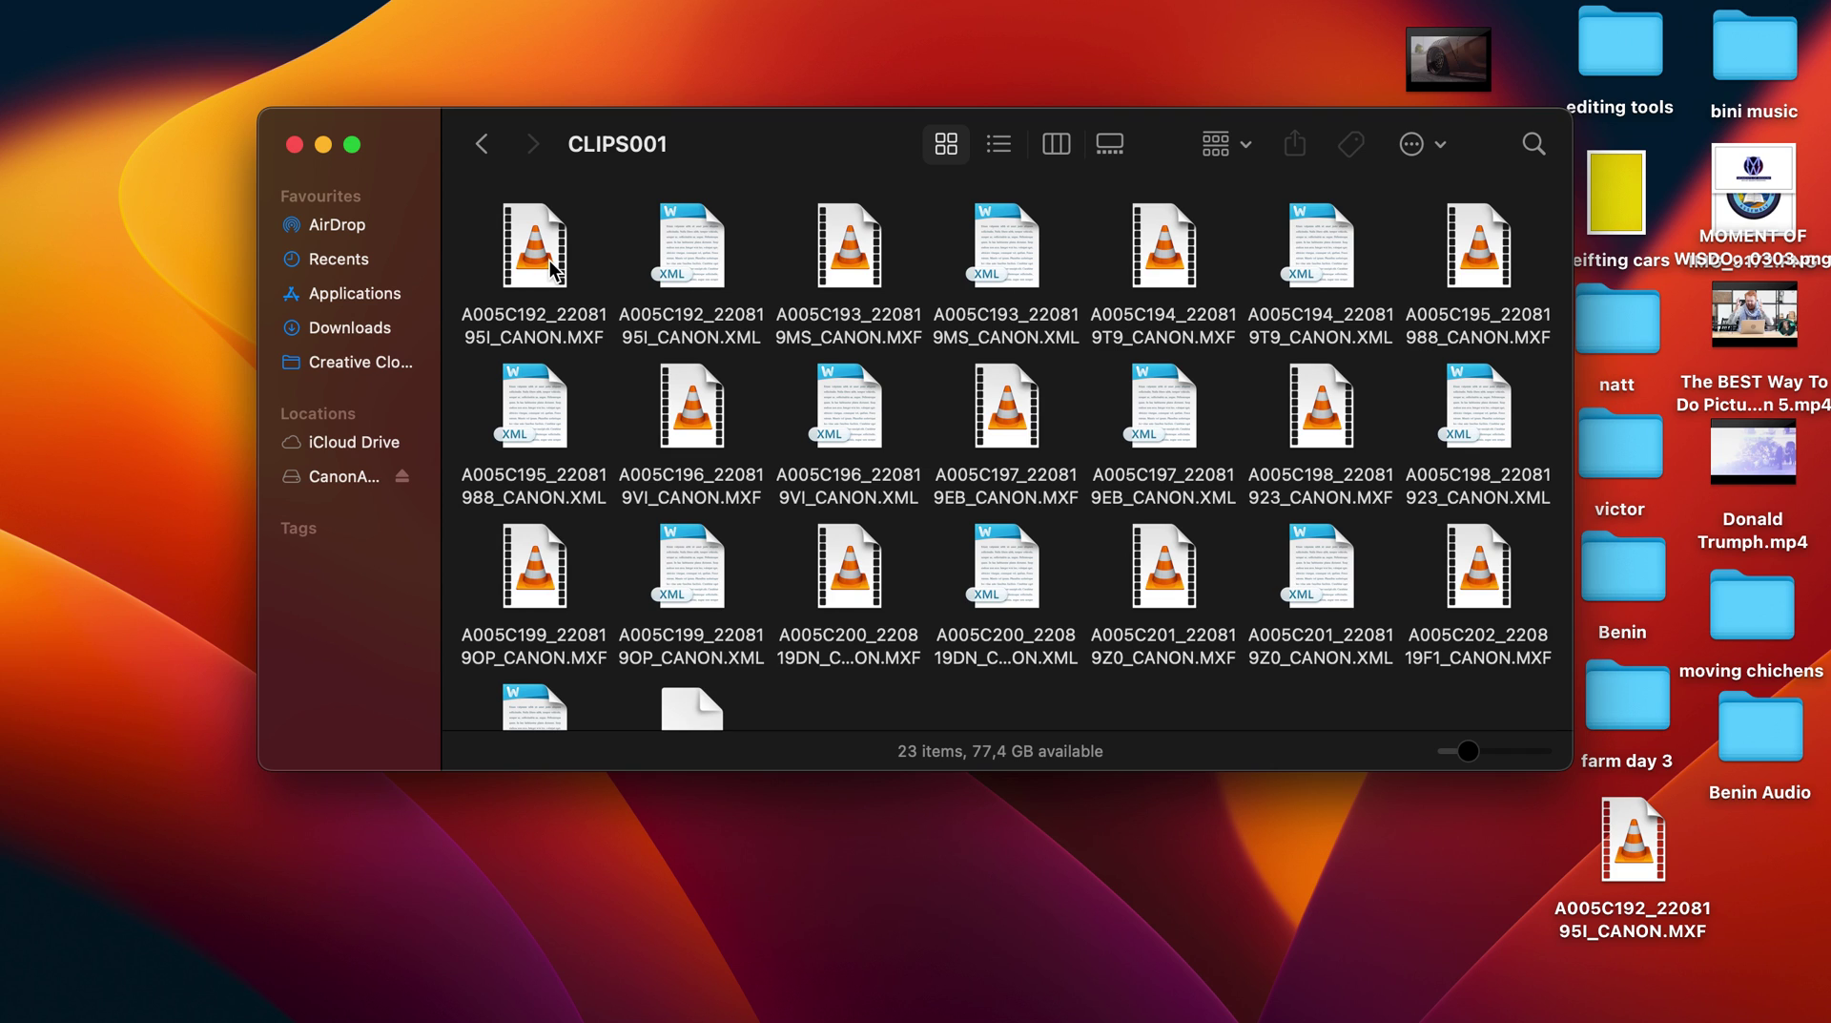
Play A005C192_2208195I_CANON.MXF, the first clip in CLIPS001, in VLC.
left_click(550, 268)
double_click(550, 268)
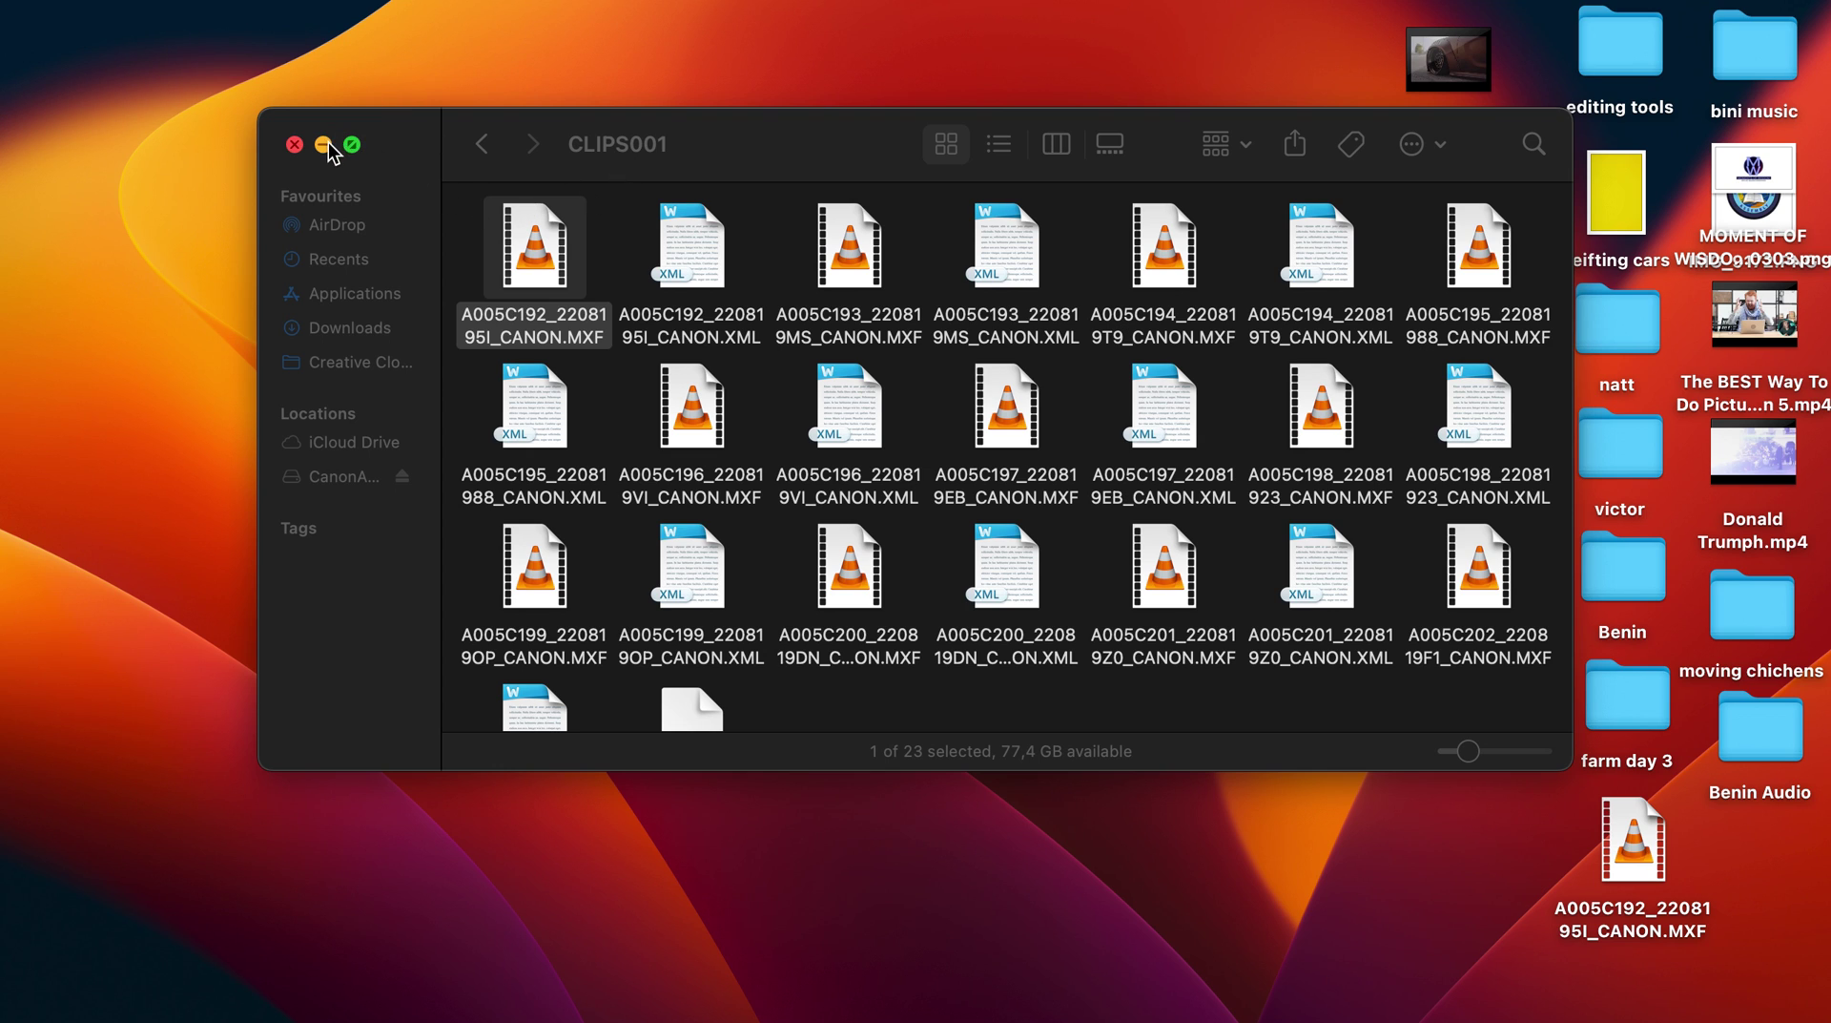
Minimize the clip folder window, eject the CanonA005 card, and bring up CapCut project 1002.
left_click(324, 145)
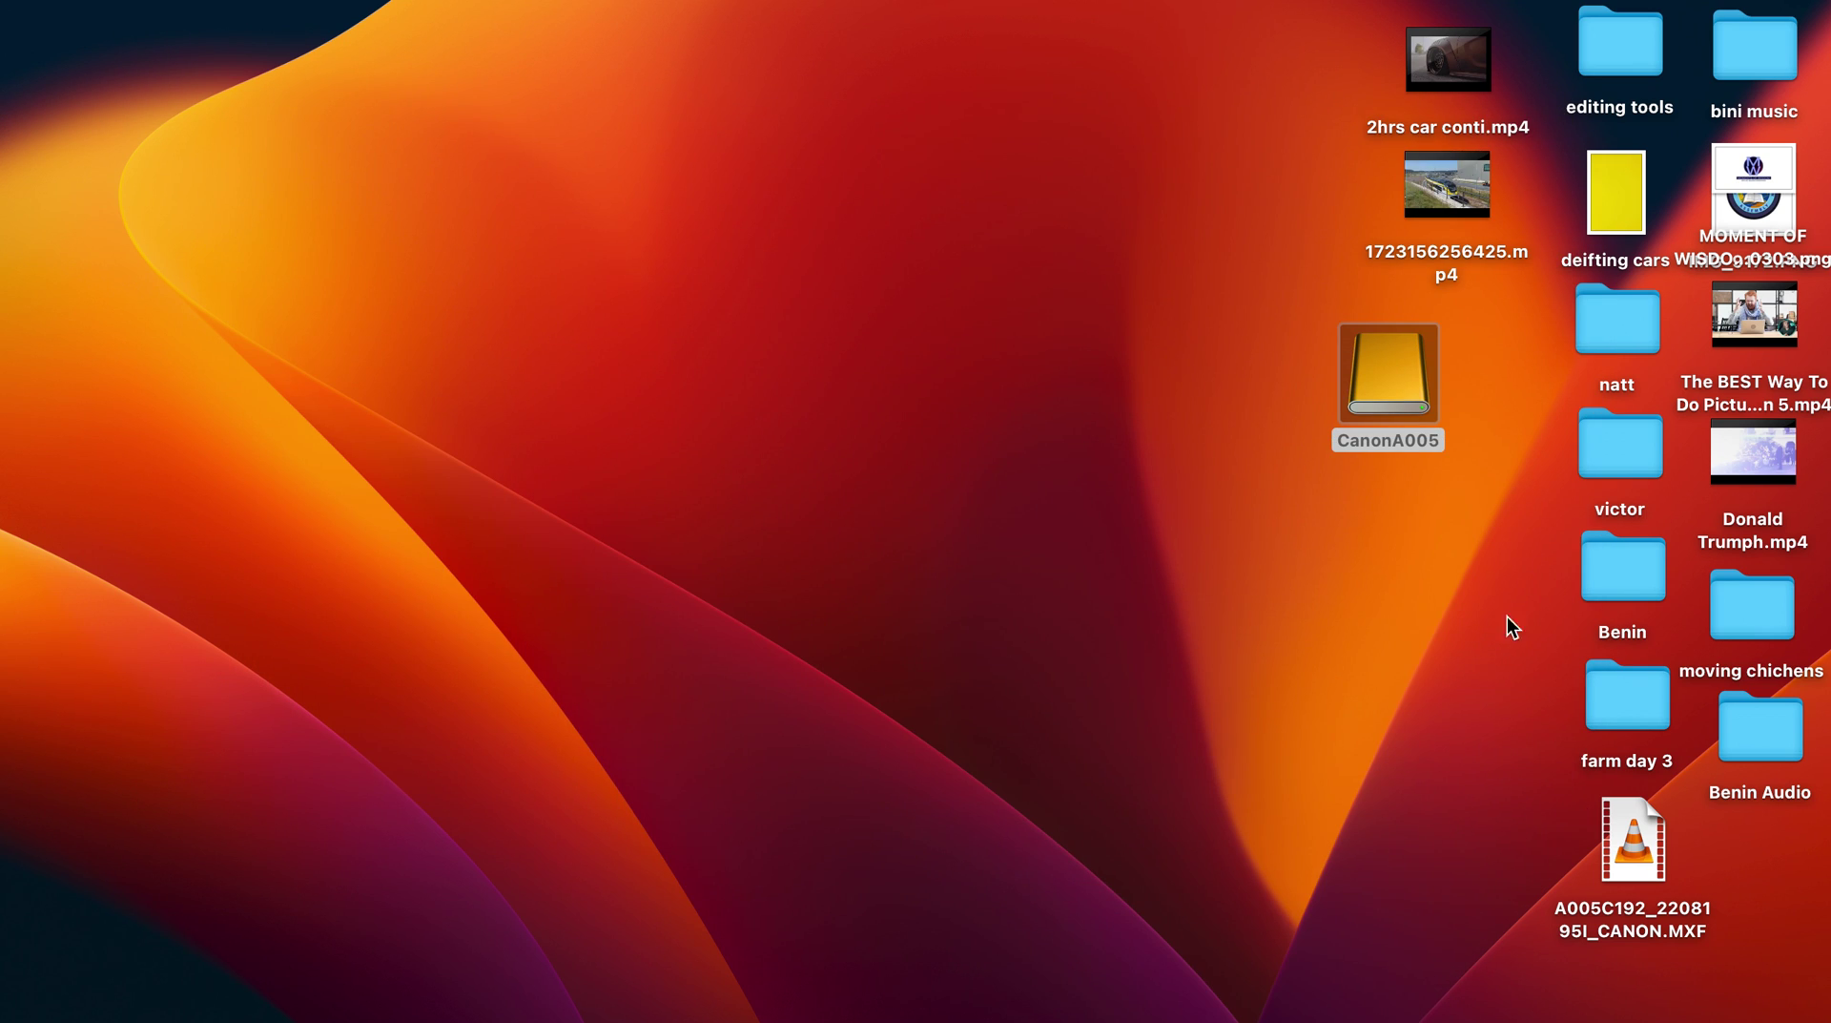
right_click(1389, 387)
left_click(1440, 448)
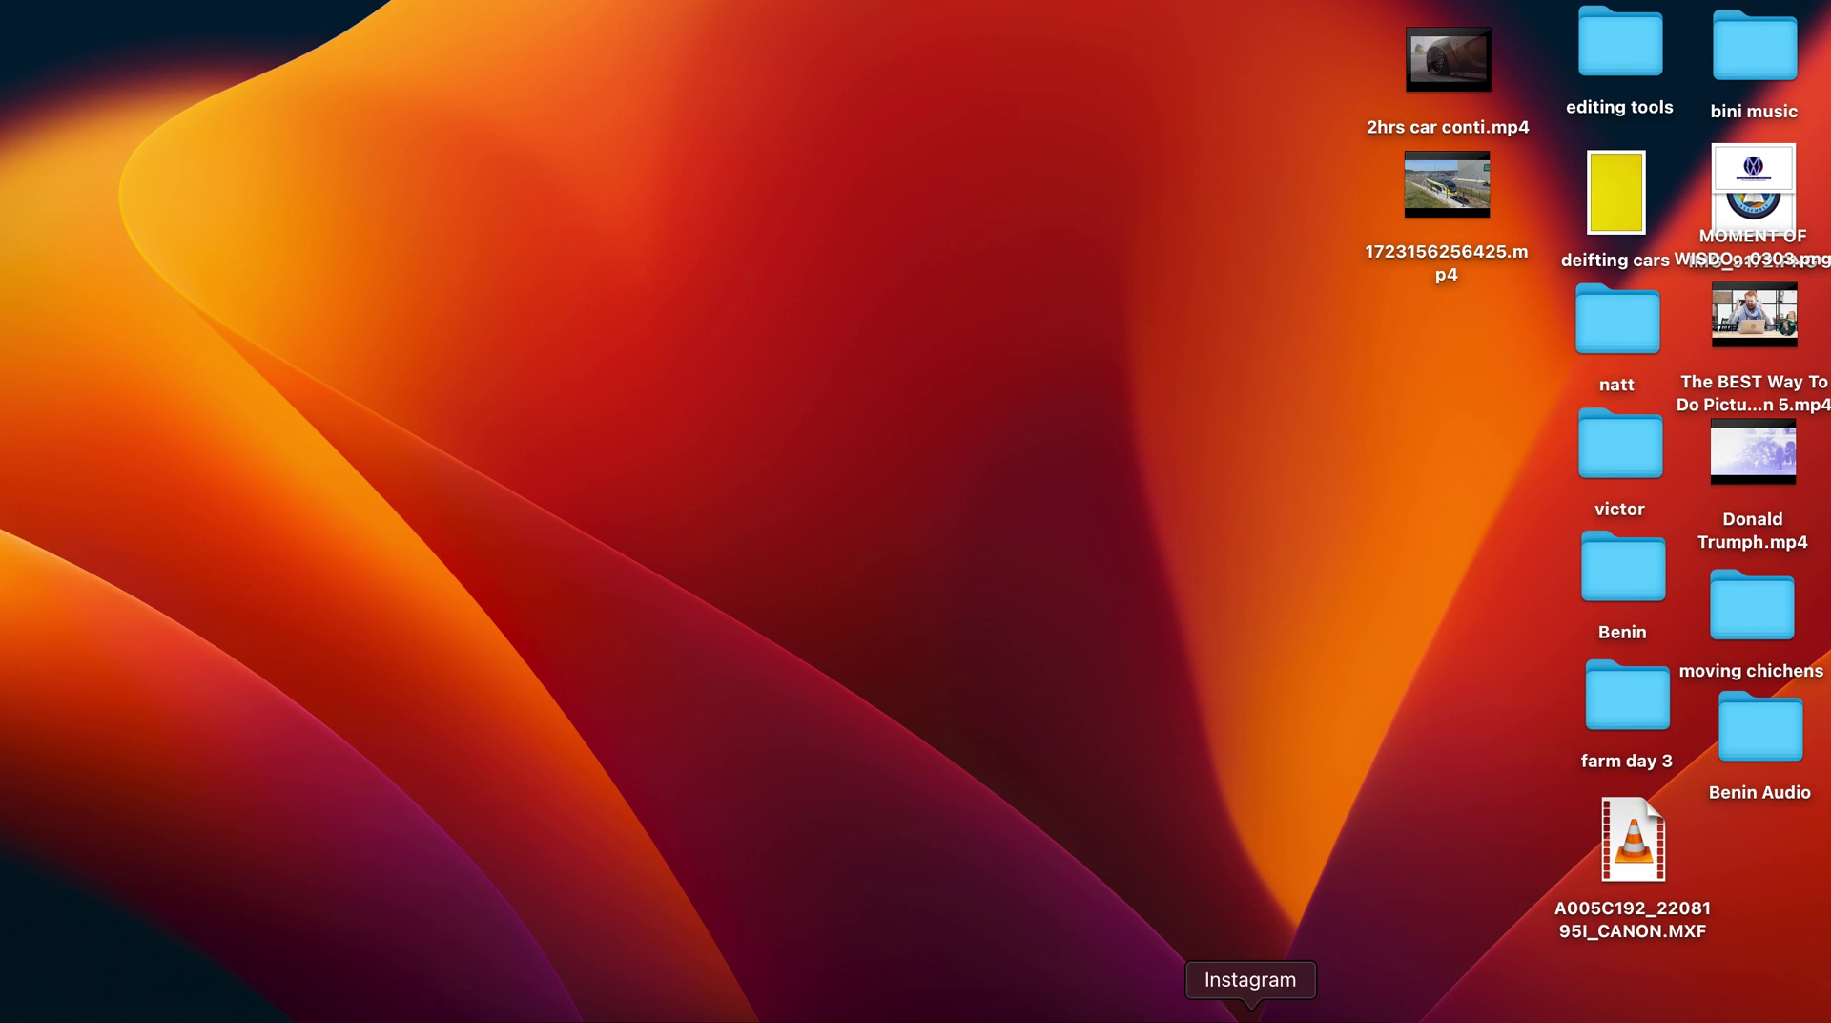
left_click(1042, 1009)
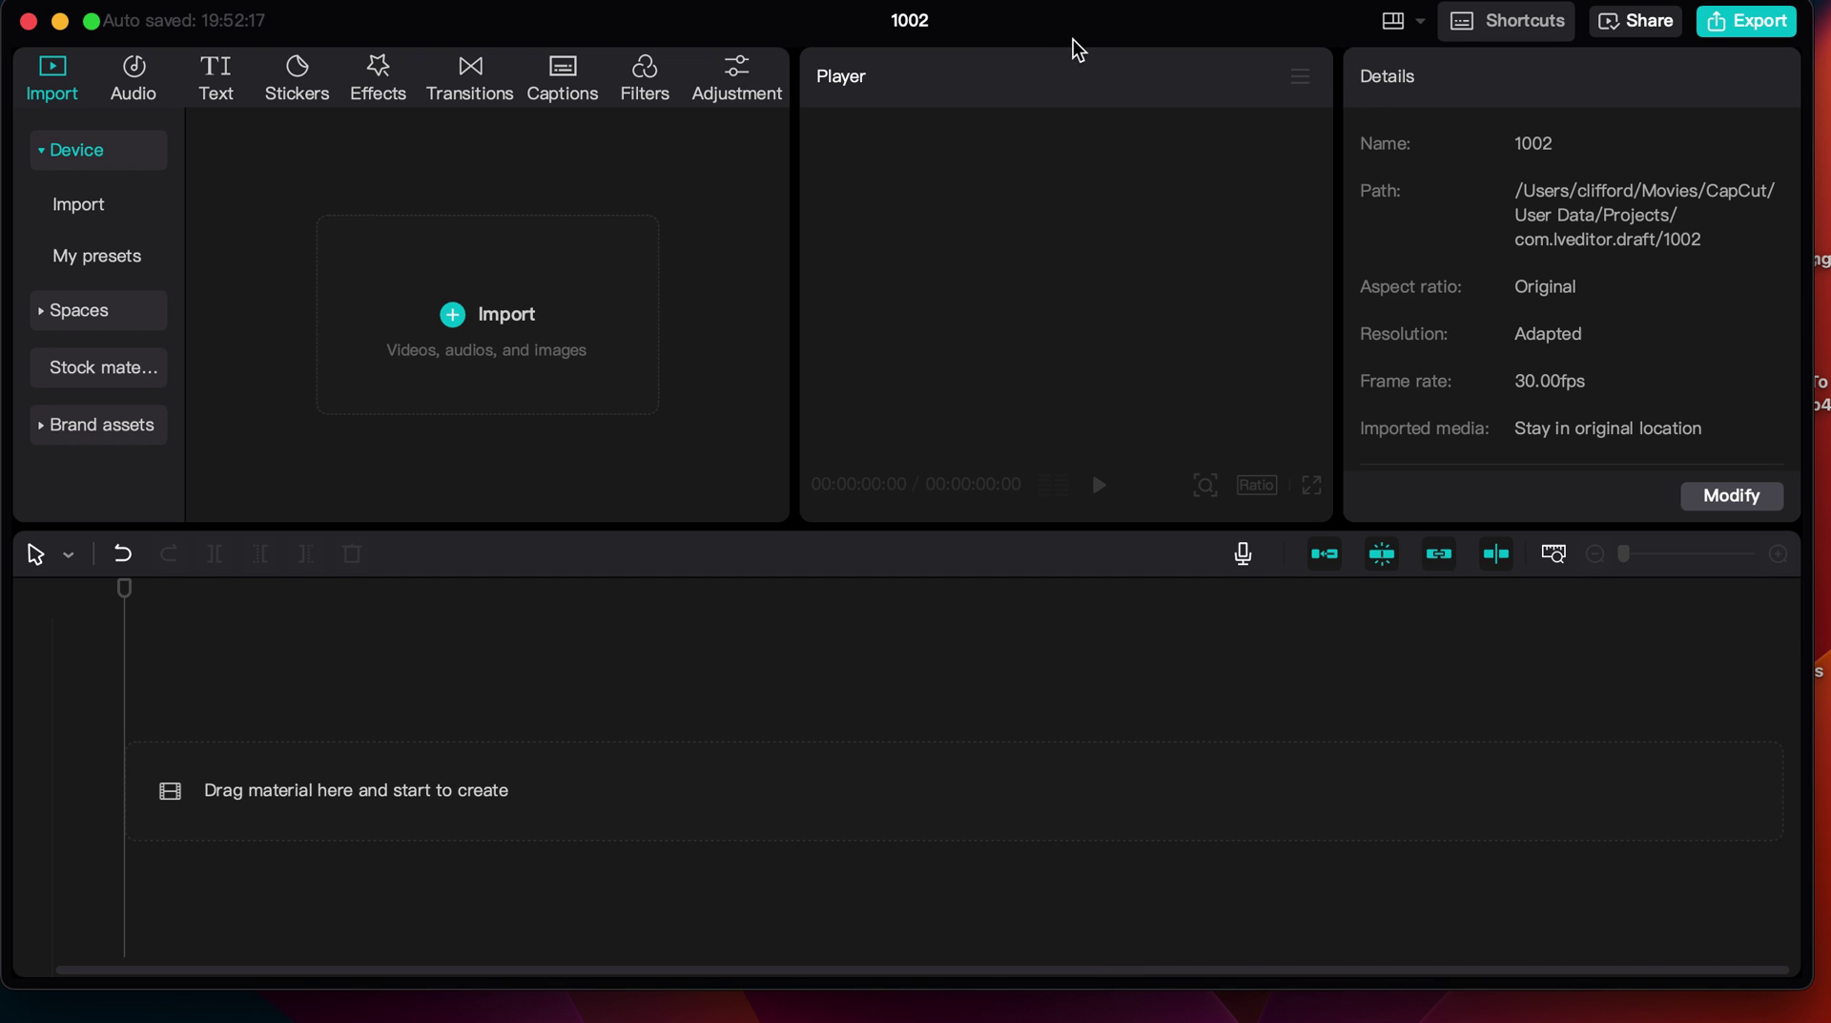
Drag A005C192_2208195I_CANON.MXF from the desktop onto the 1002 timeline and dismiss the multiple-audio-tracks notice.
left_click_drag(1104, 24, 827, 64)
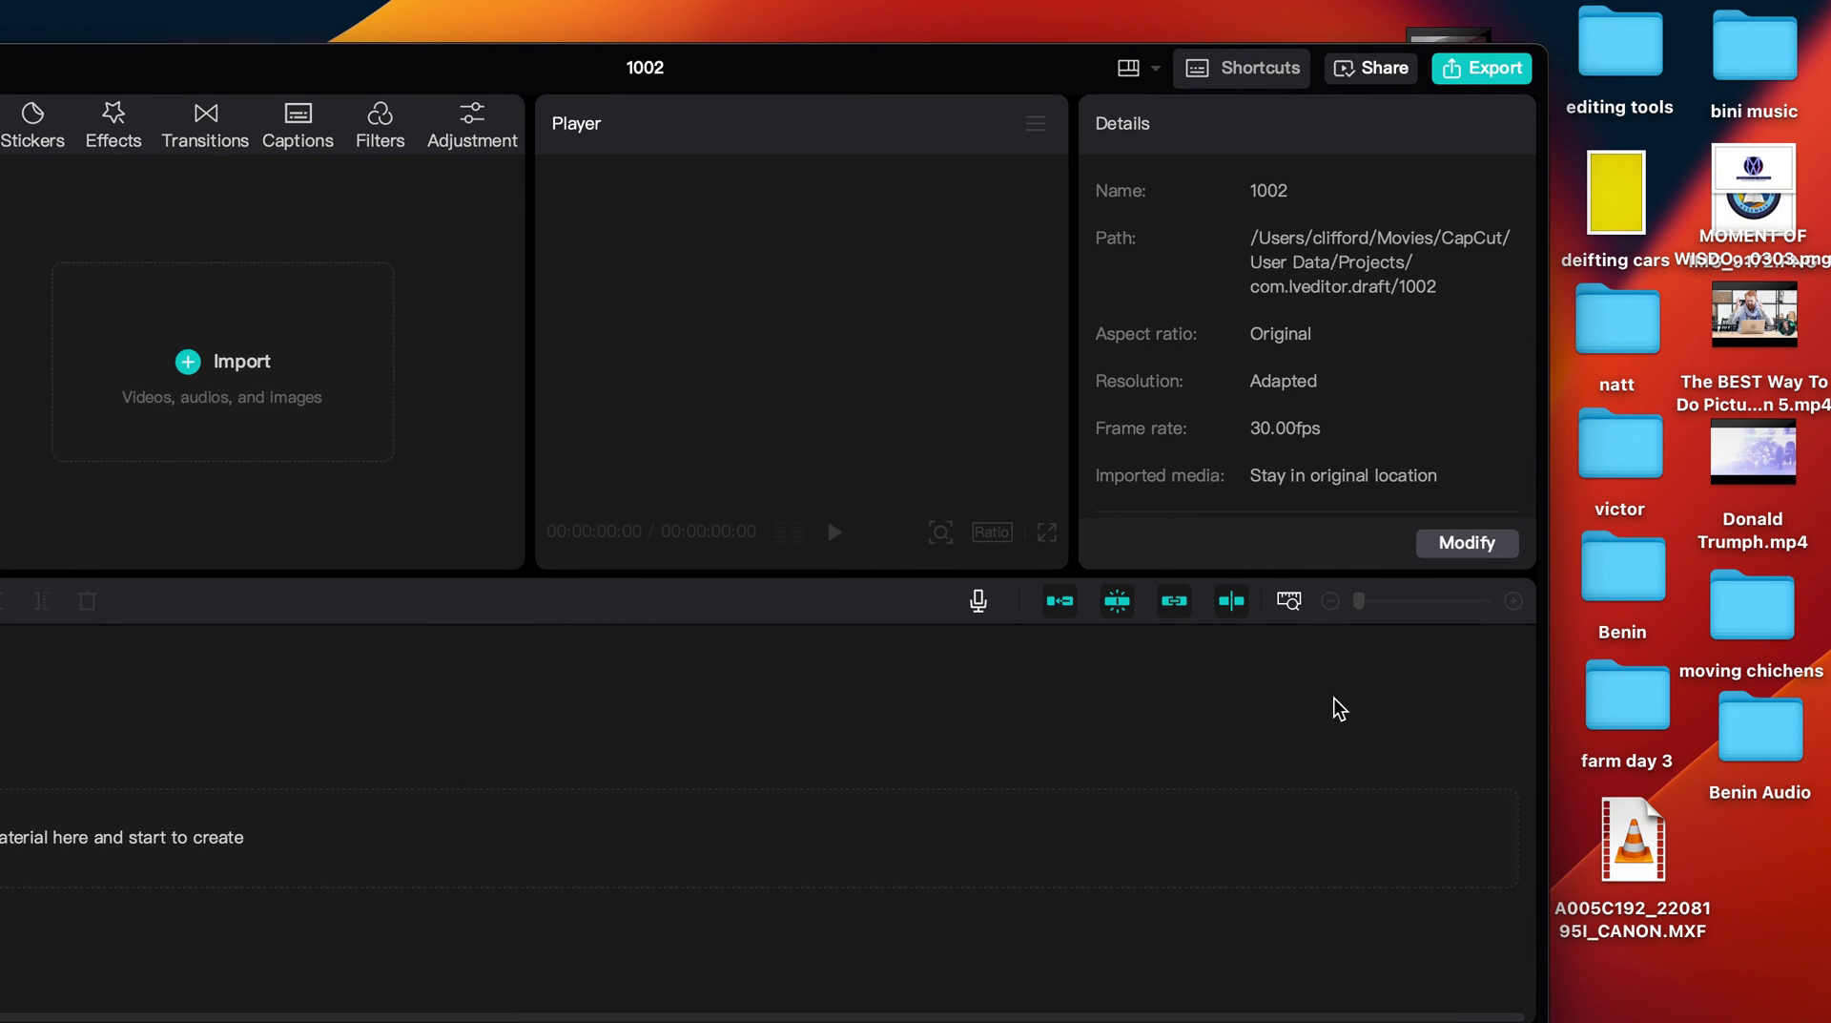
left_click_drag(1653, 878, 723, 805)
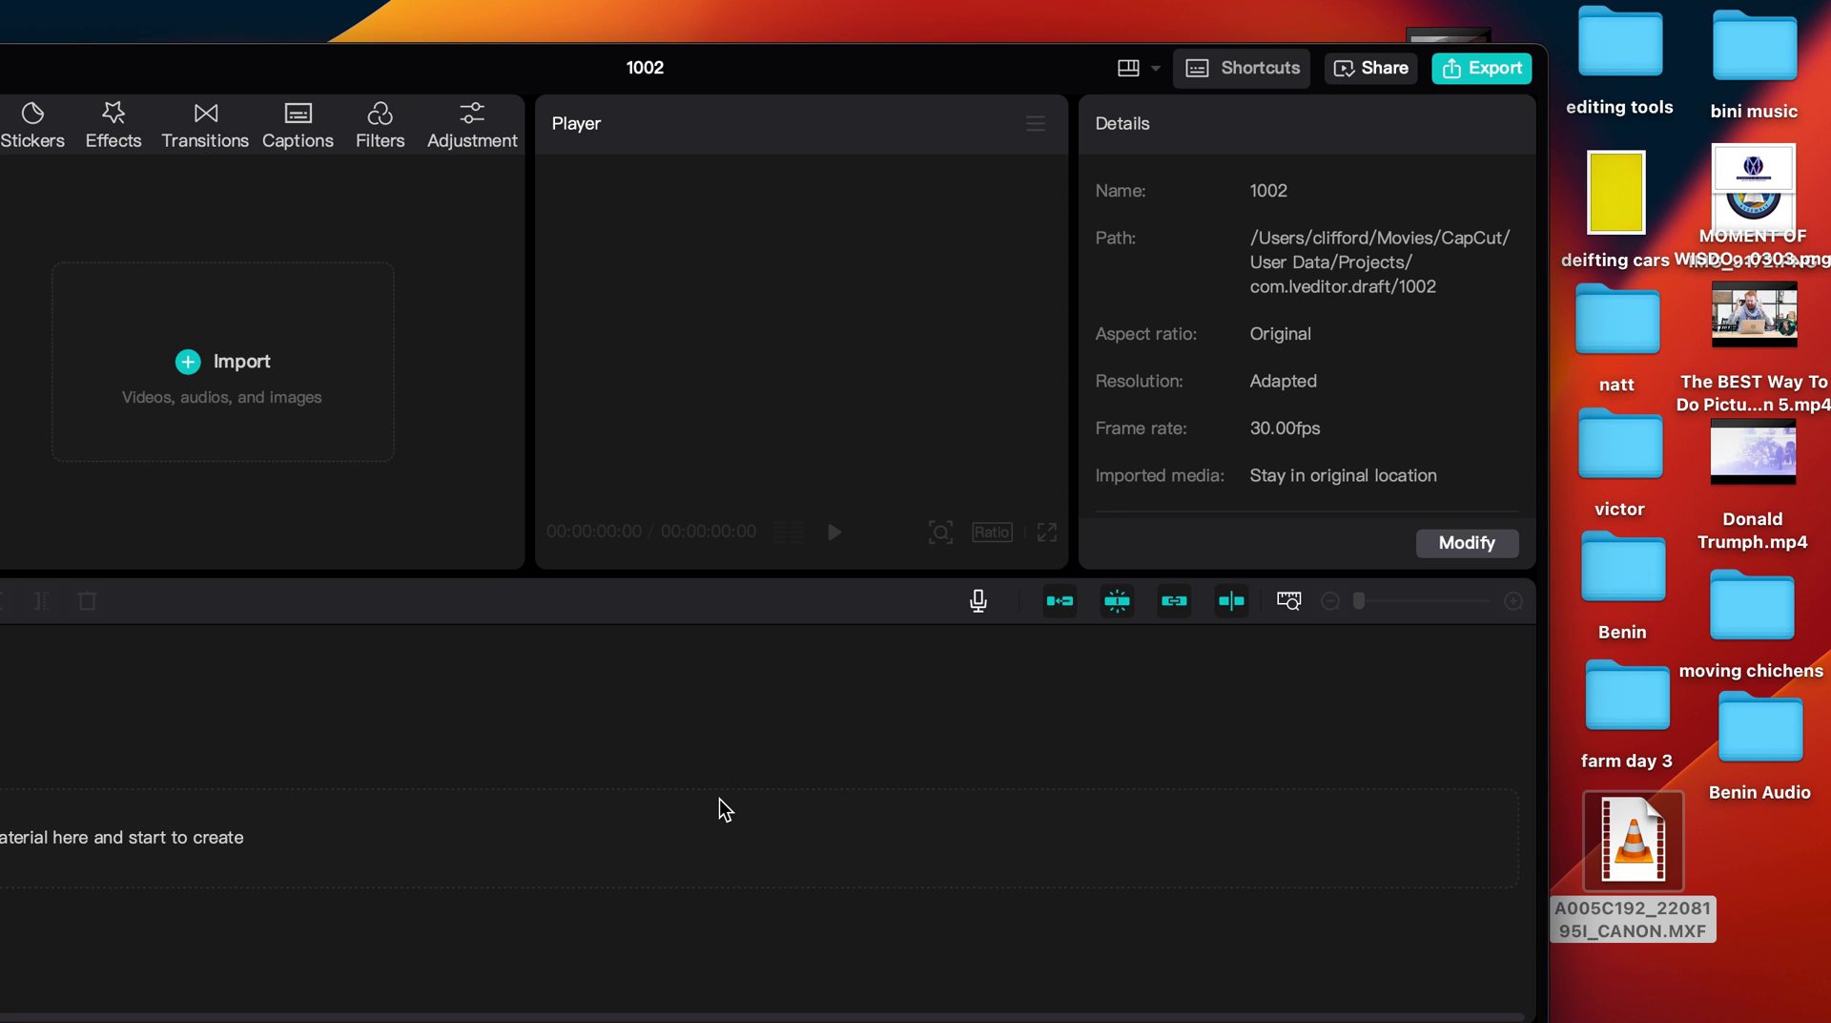
left_click_drag(732, 81, 1010, 49)
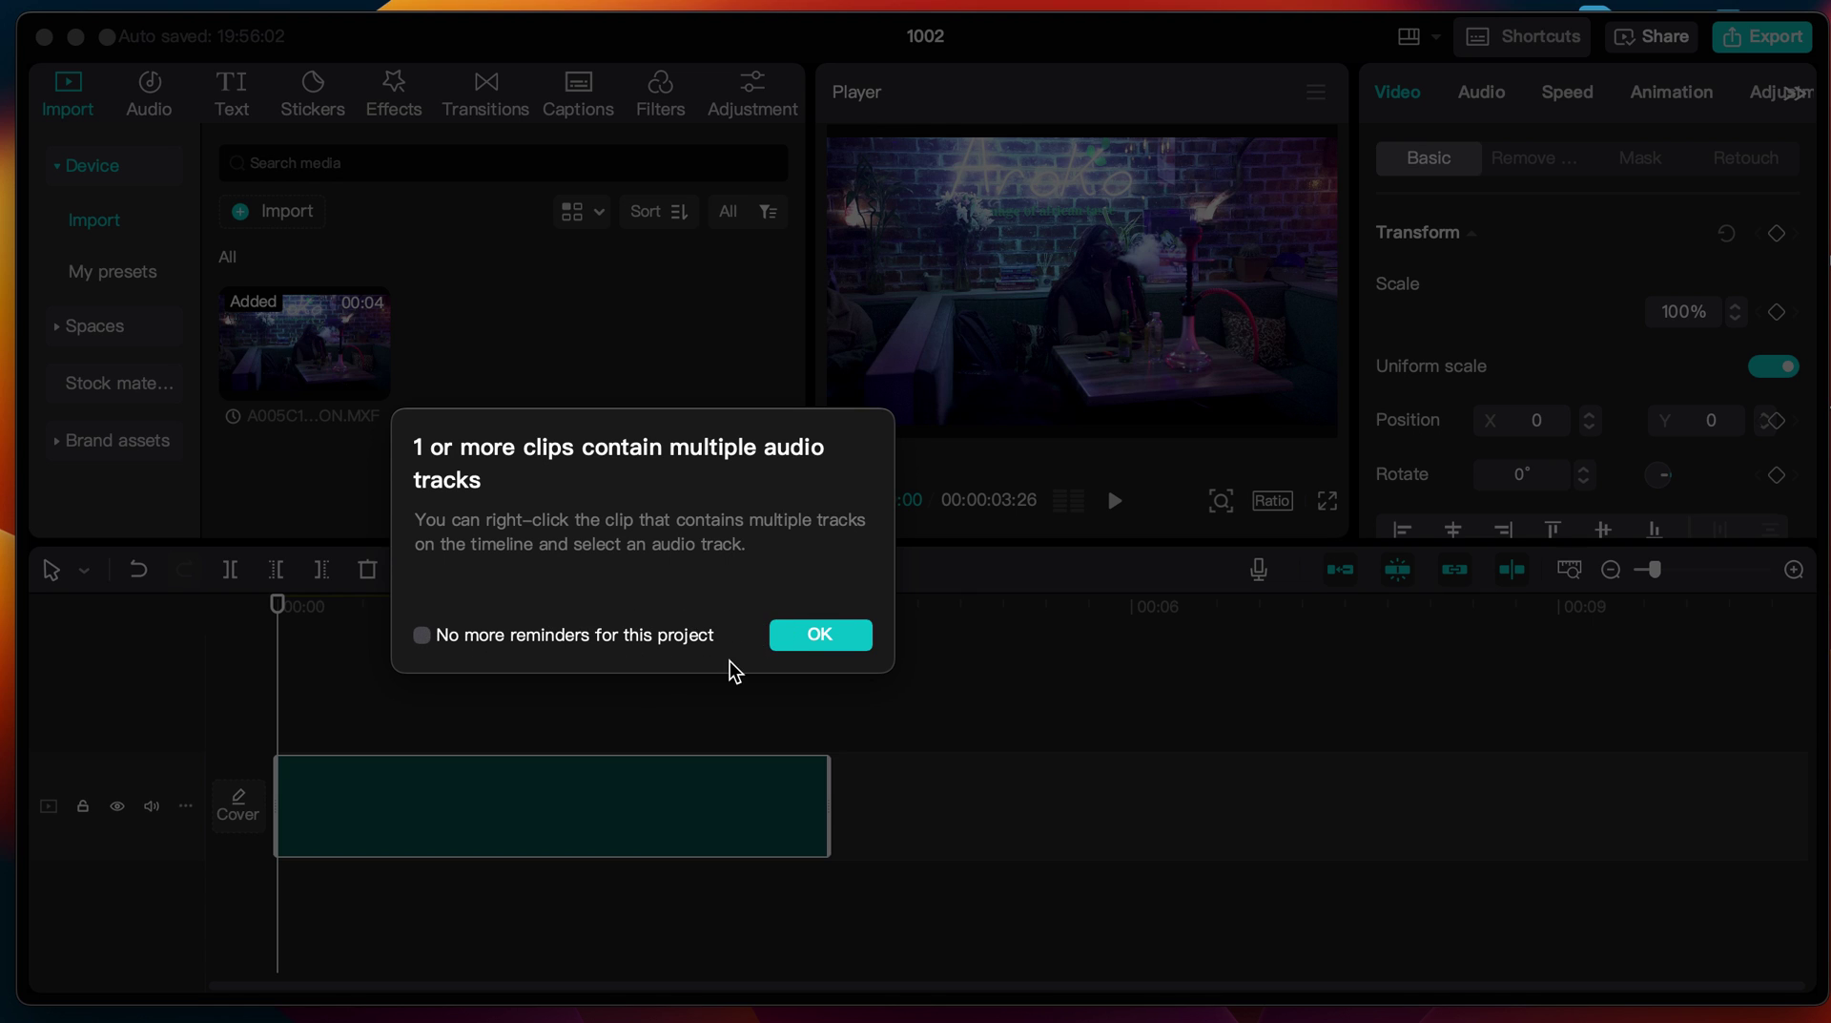
left_click(804, 634)
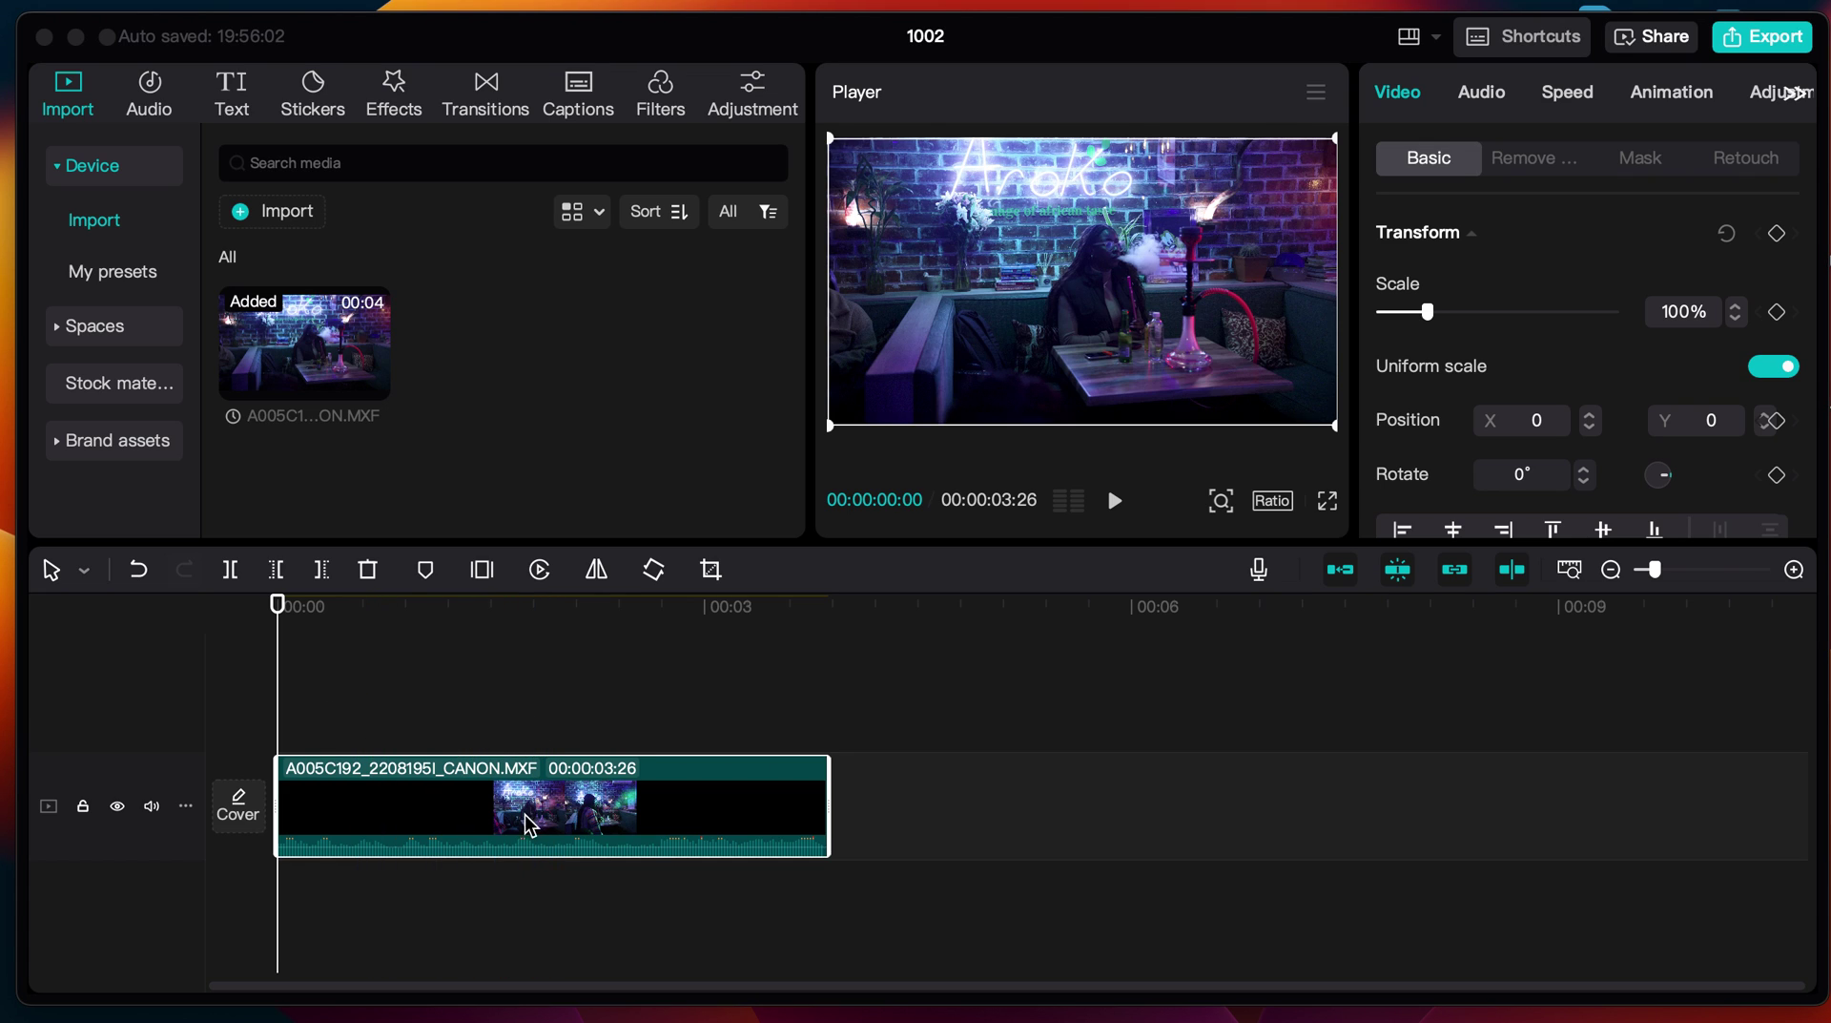
Select the MXF clip on the timeline and play it briefly, then stop, while CapCut starts its proxy.
left_click(528, 749)
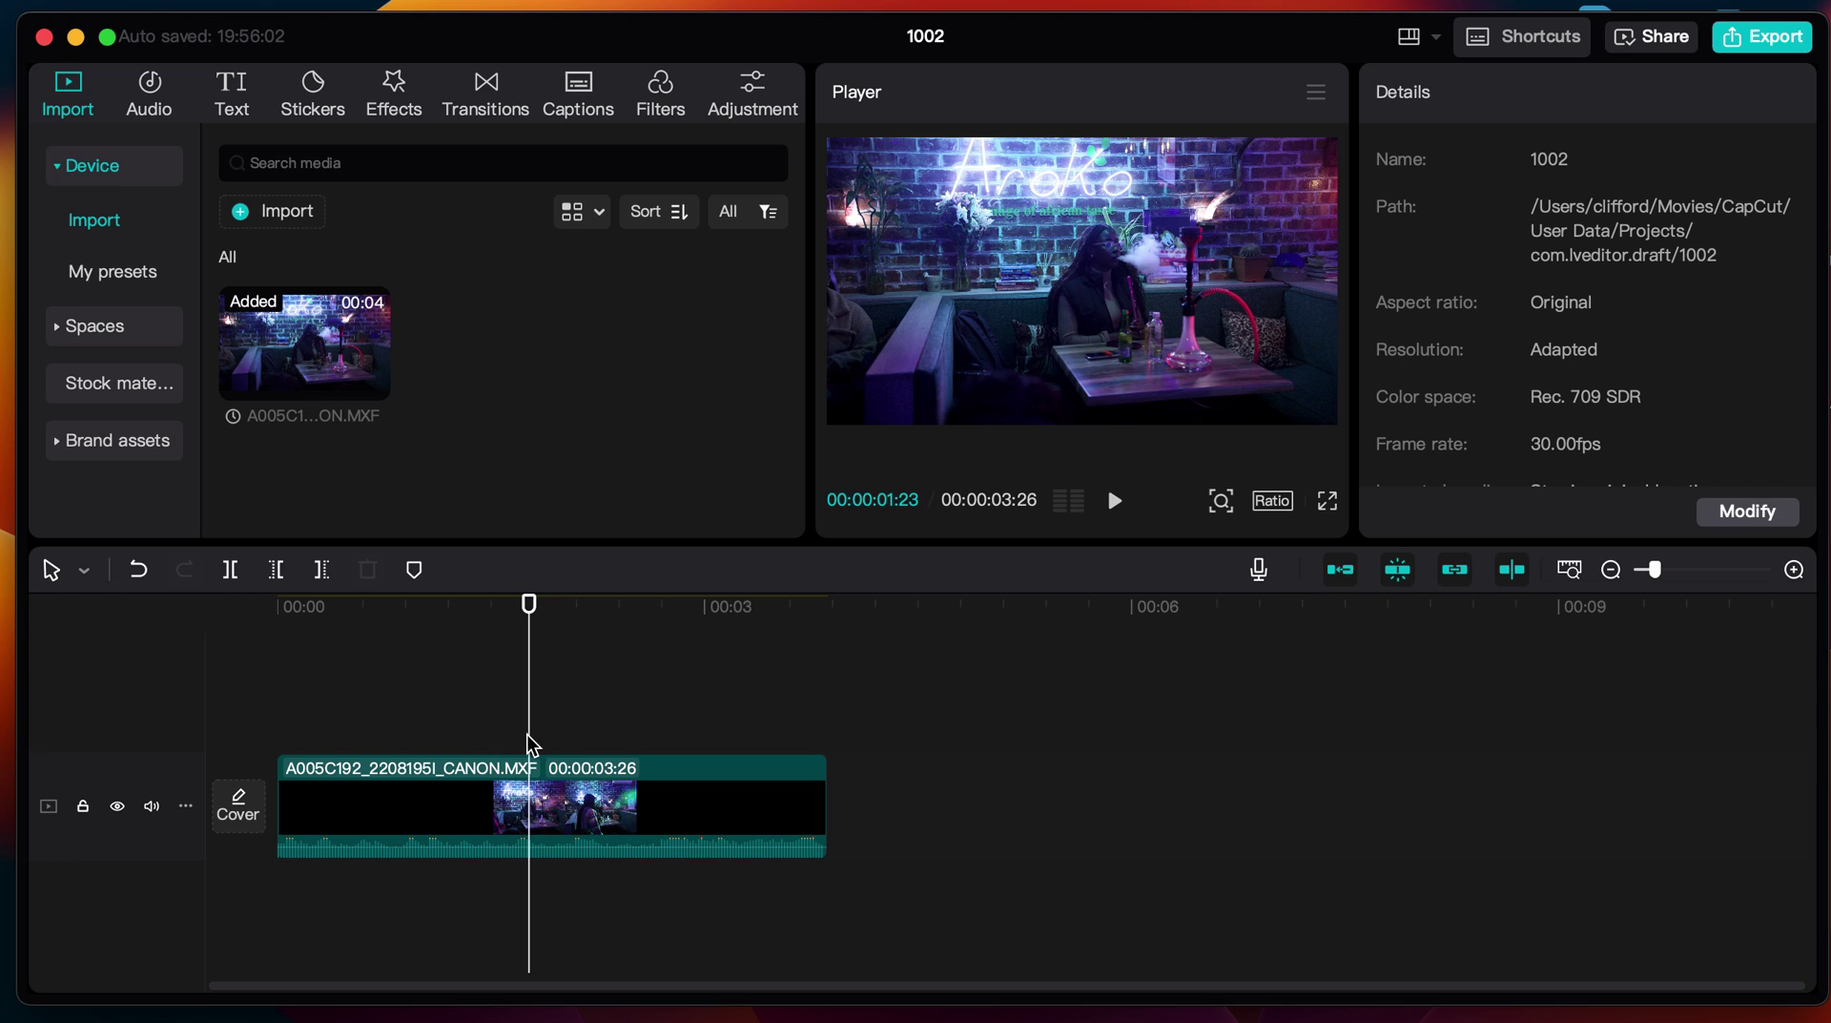
left_click(495, 848)
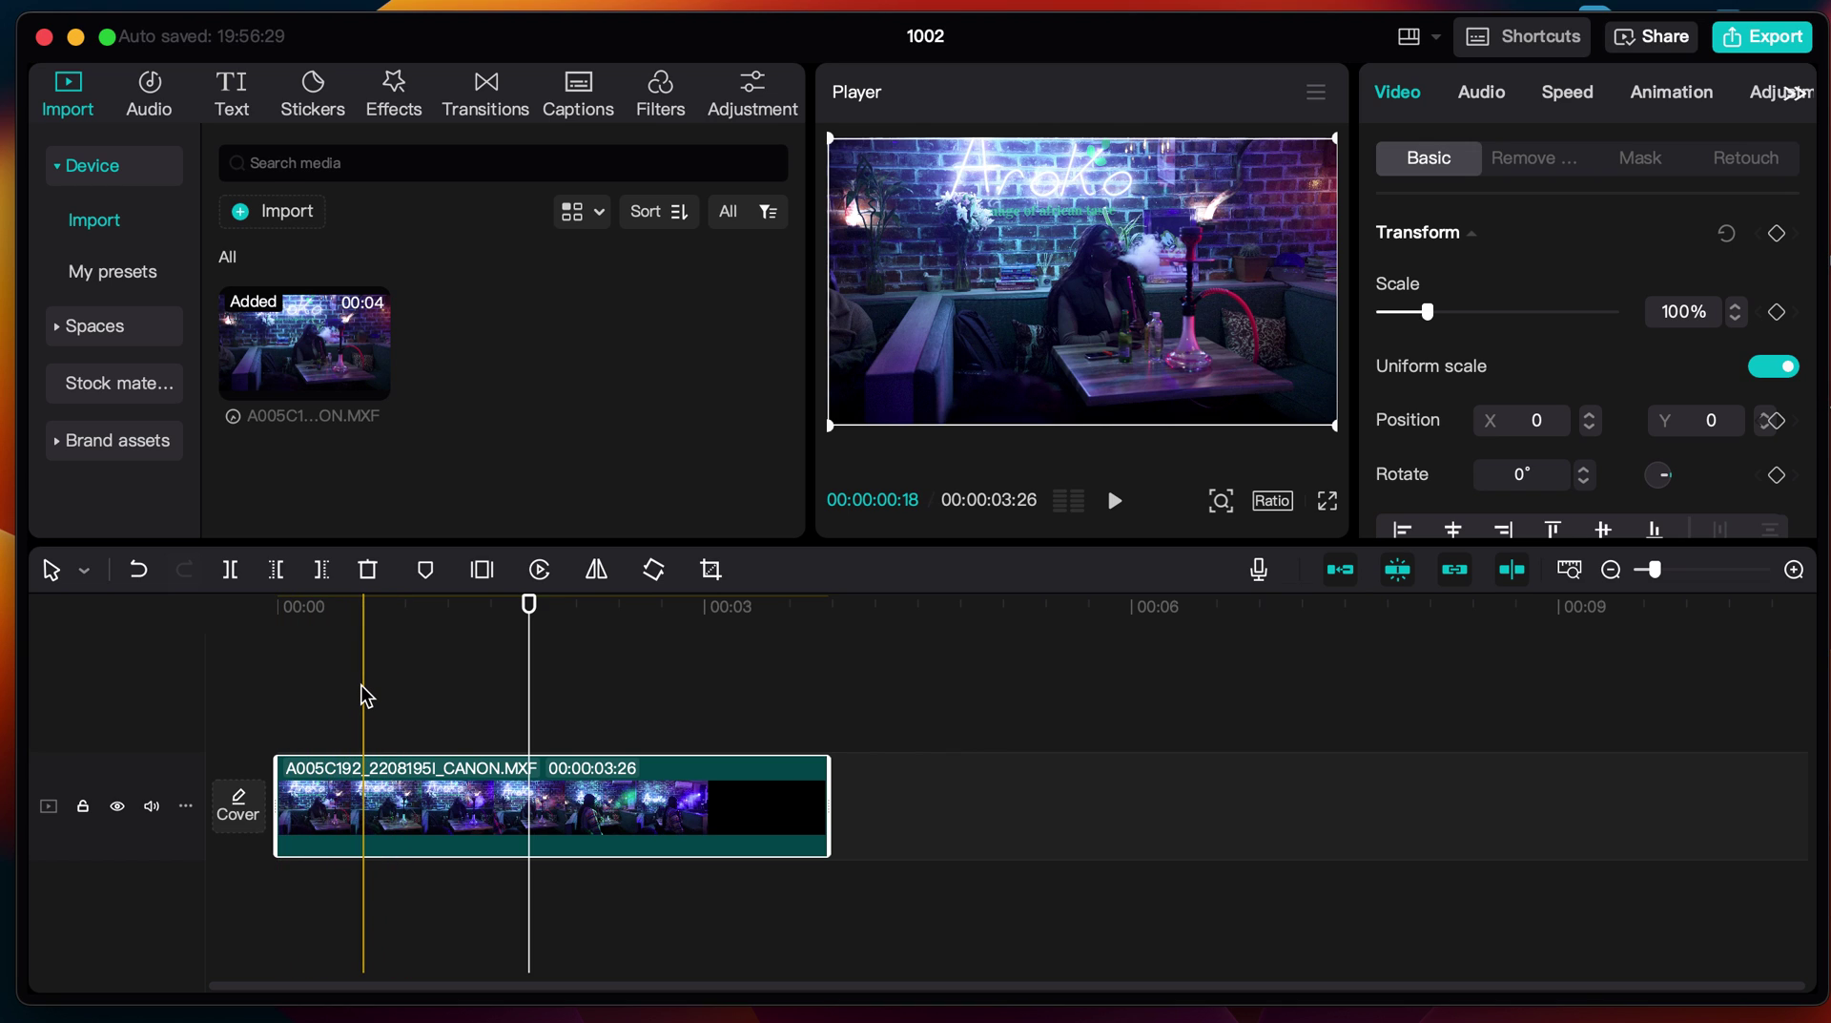
key("space")
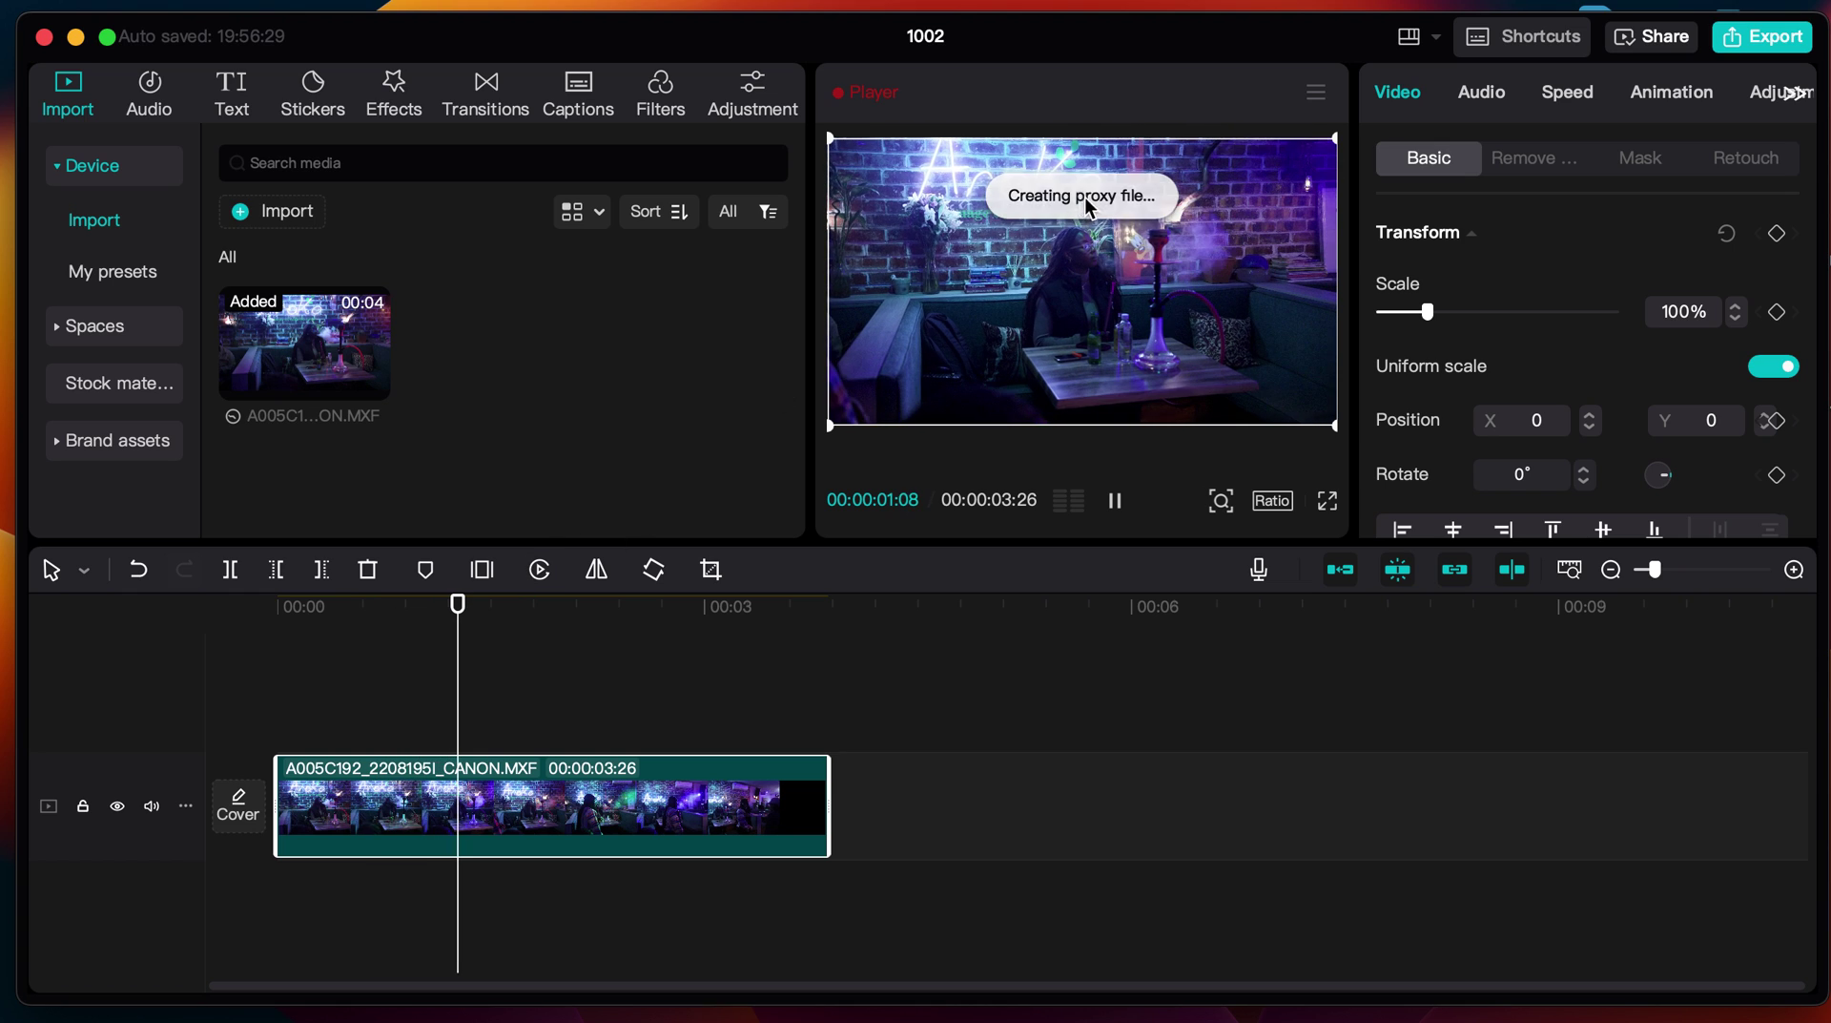
key("space")
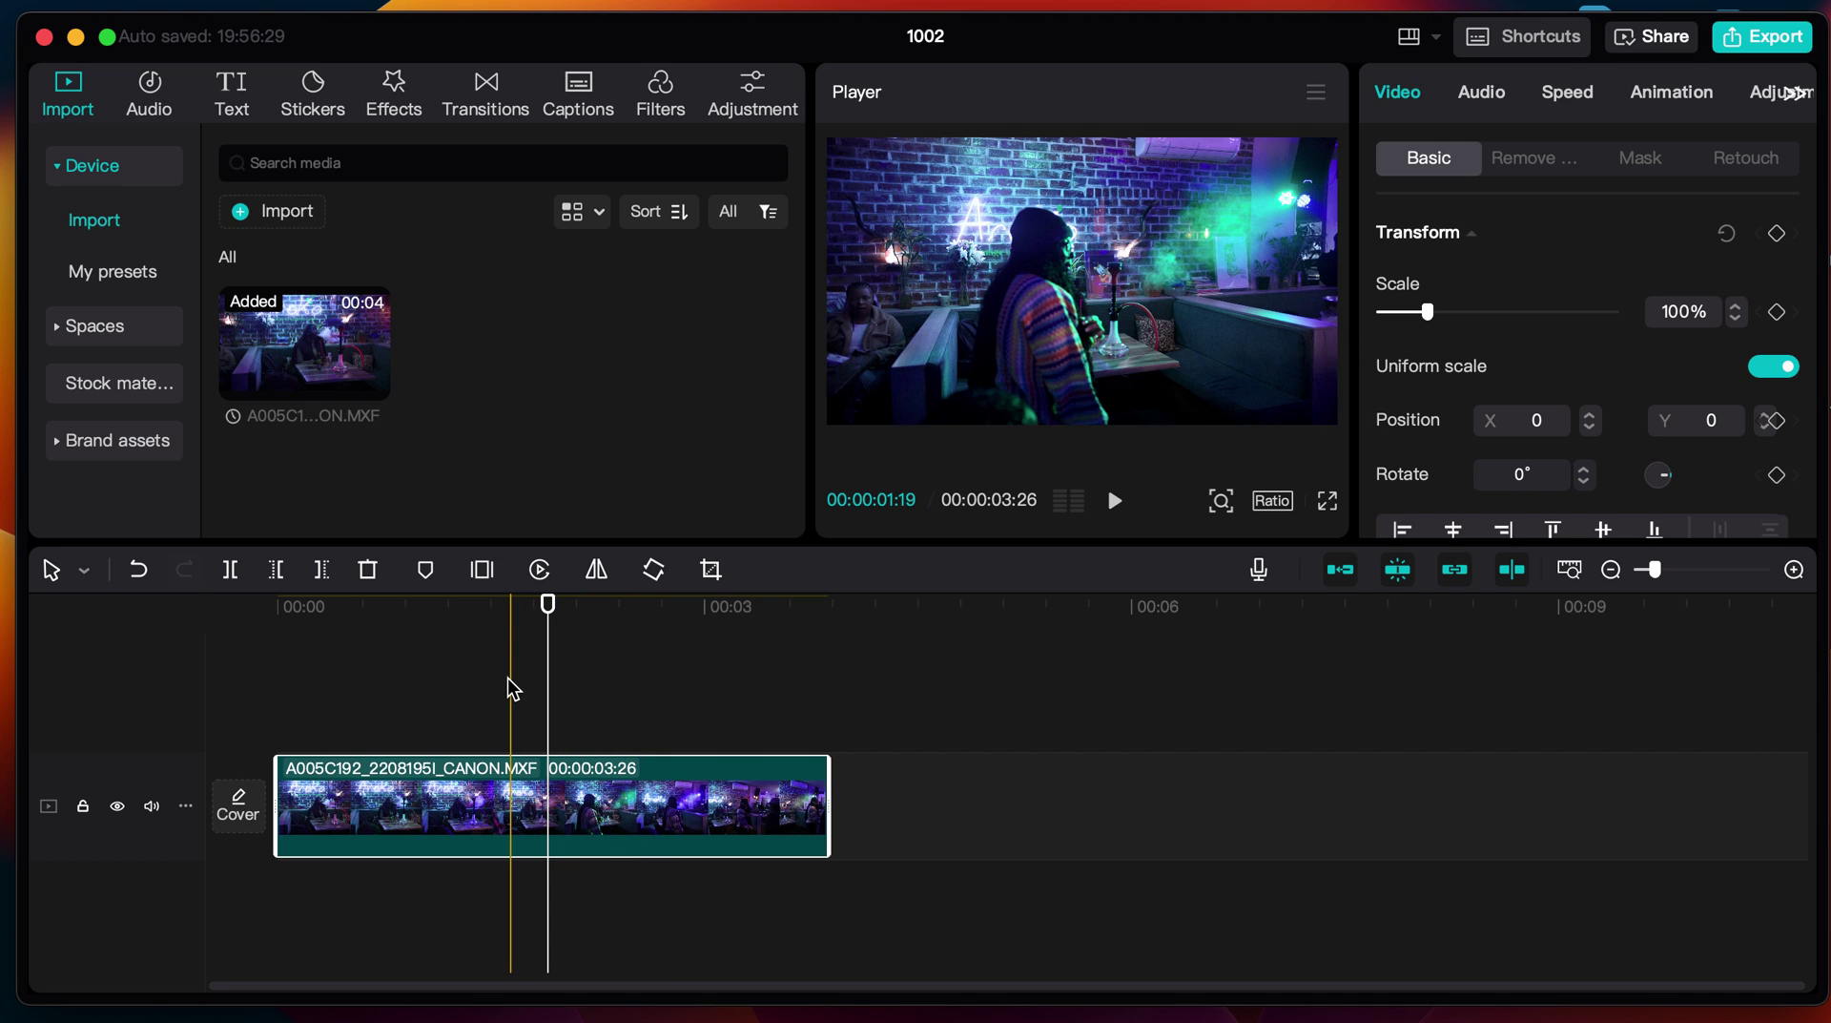
Play the proxied clip through, park the playhead at 00:00:02:17, and review 30.00fps, Adapted resolution and Proxy in Details.
left_click(439, 686)
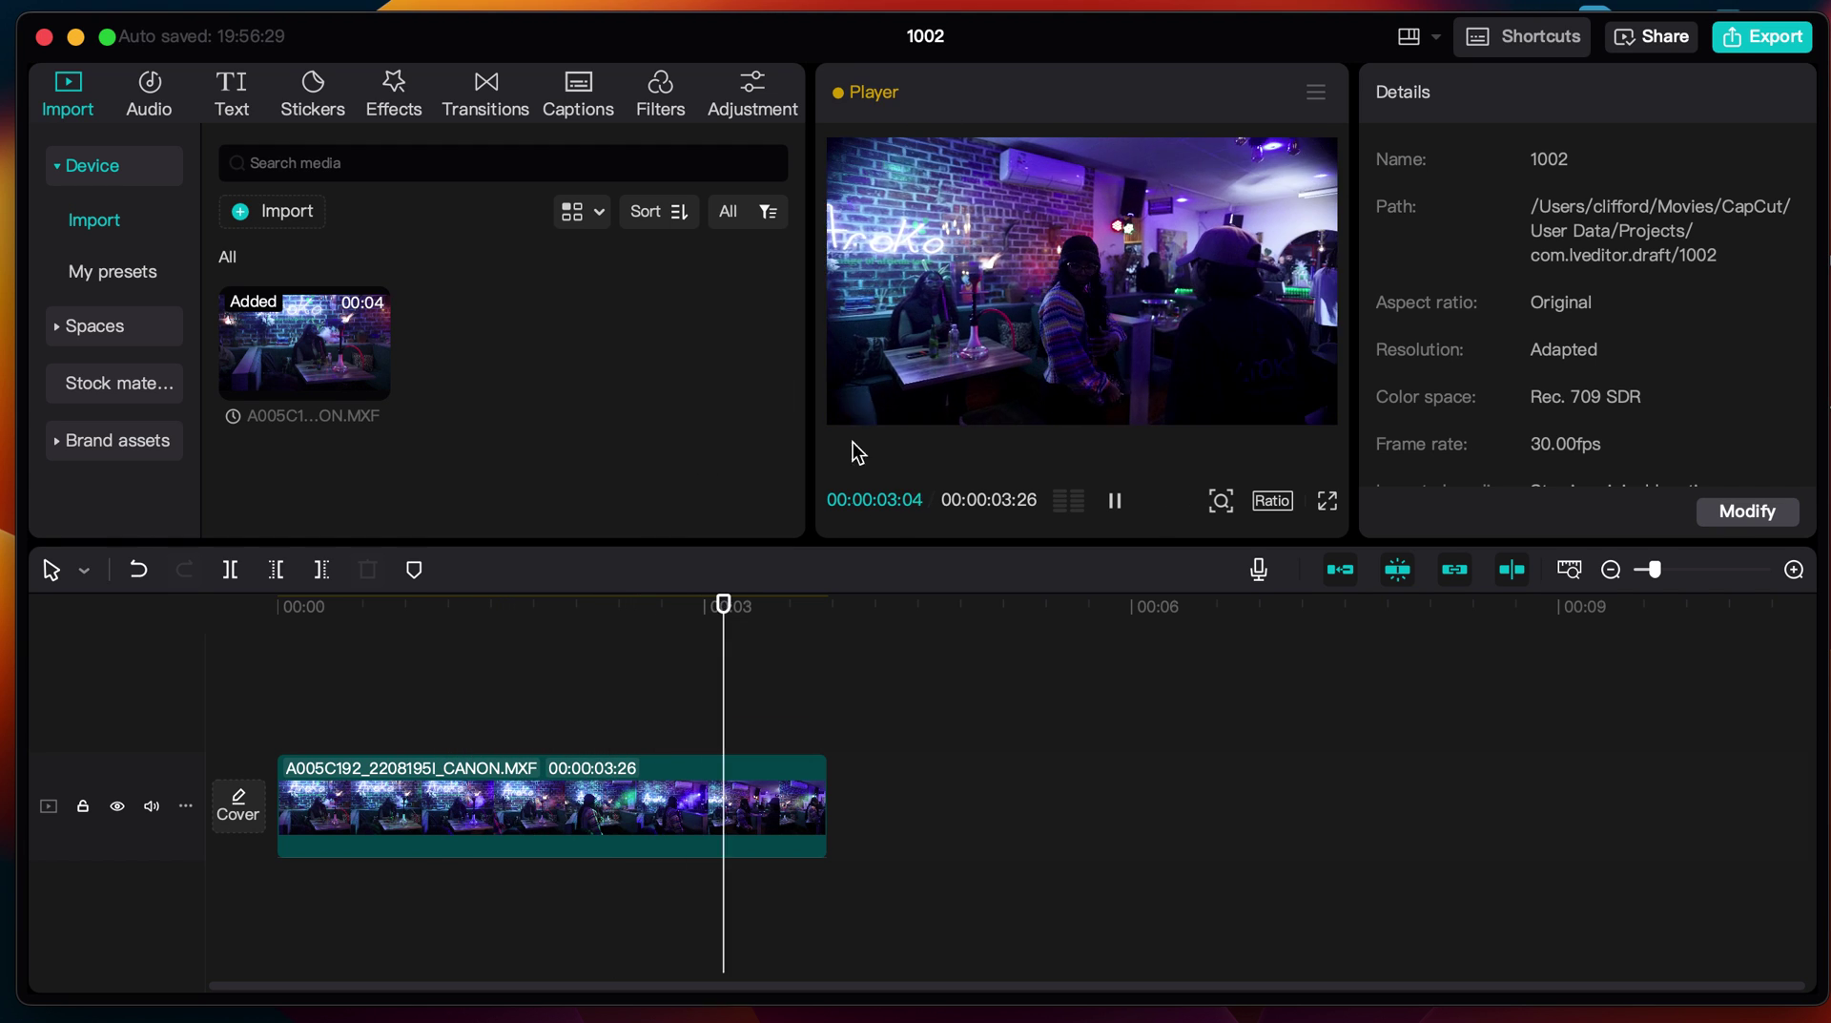
left_click(643, 734)
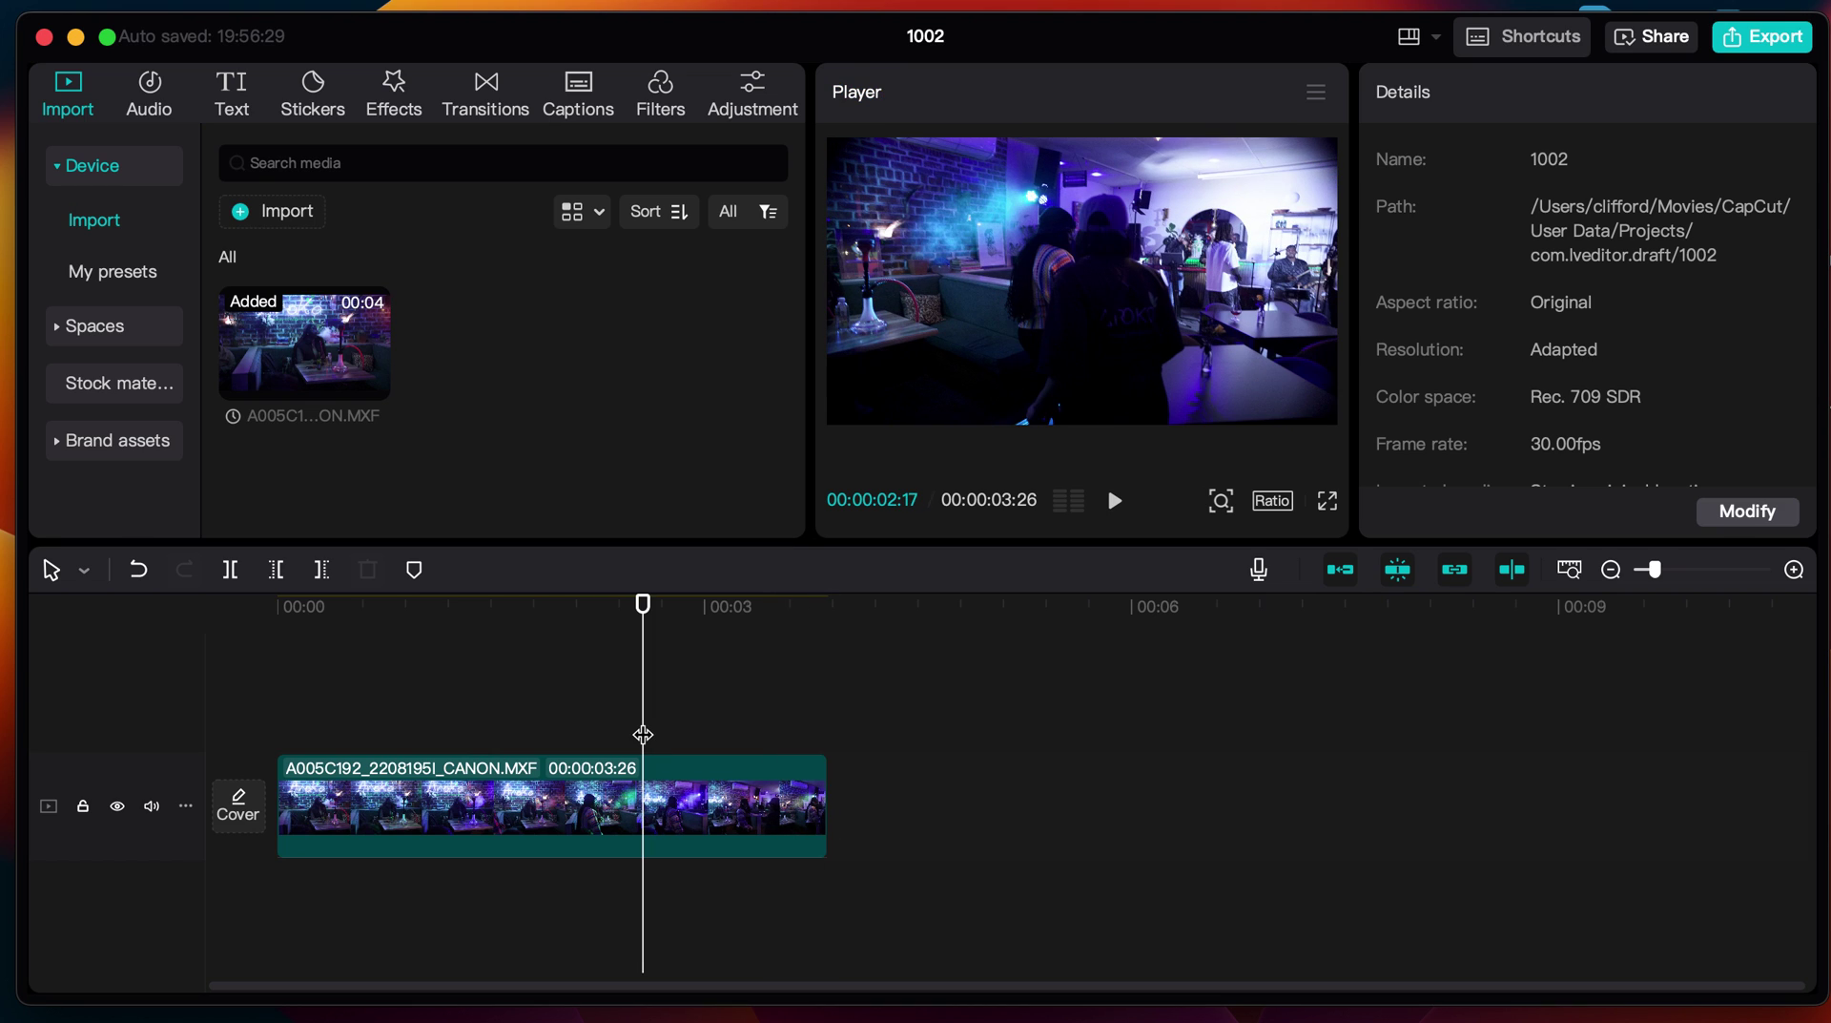
scroll(1561, 367, "down", 3)
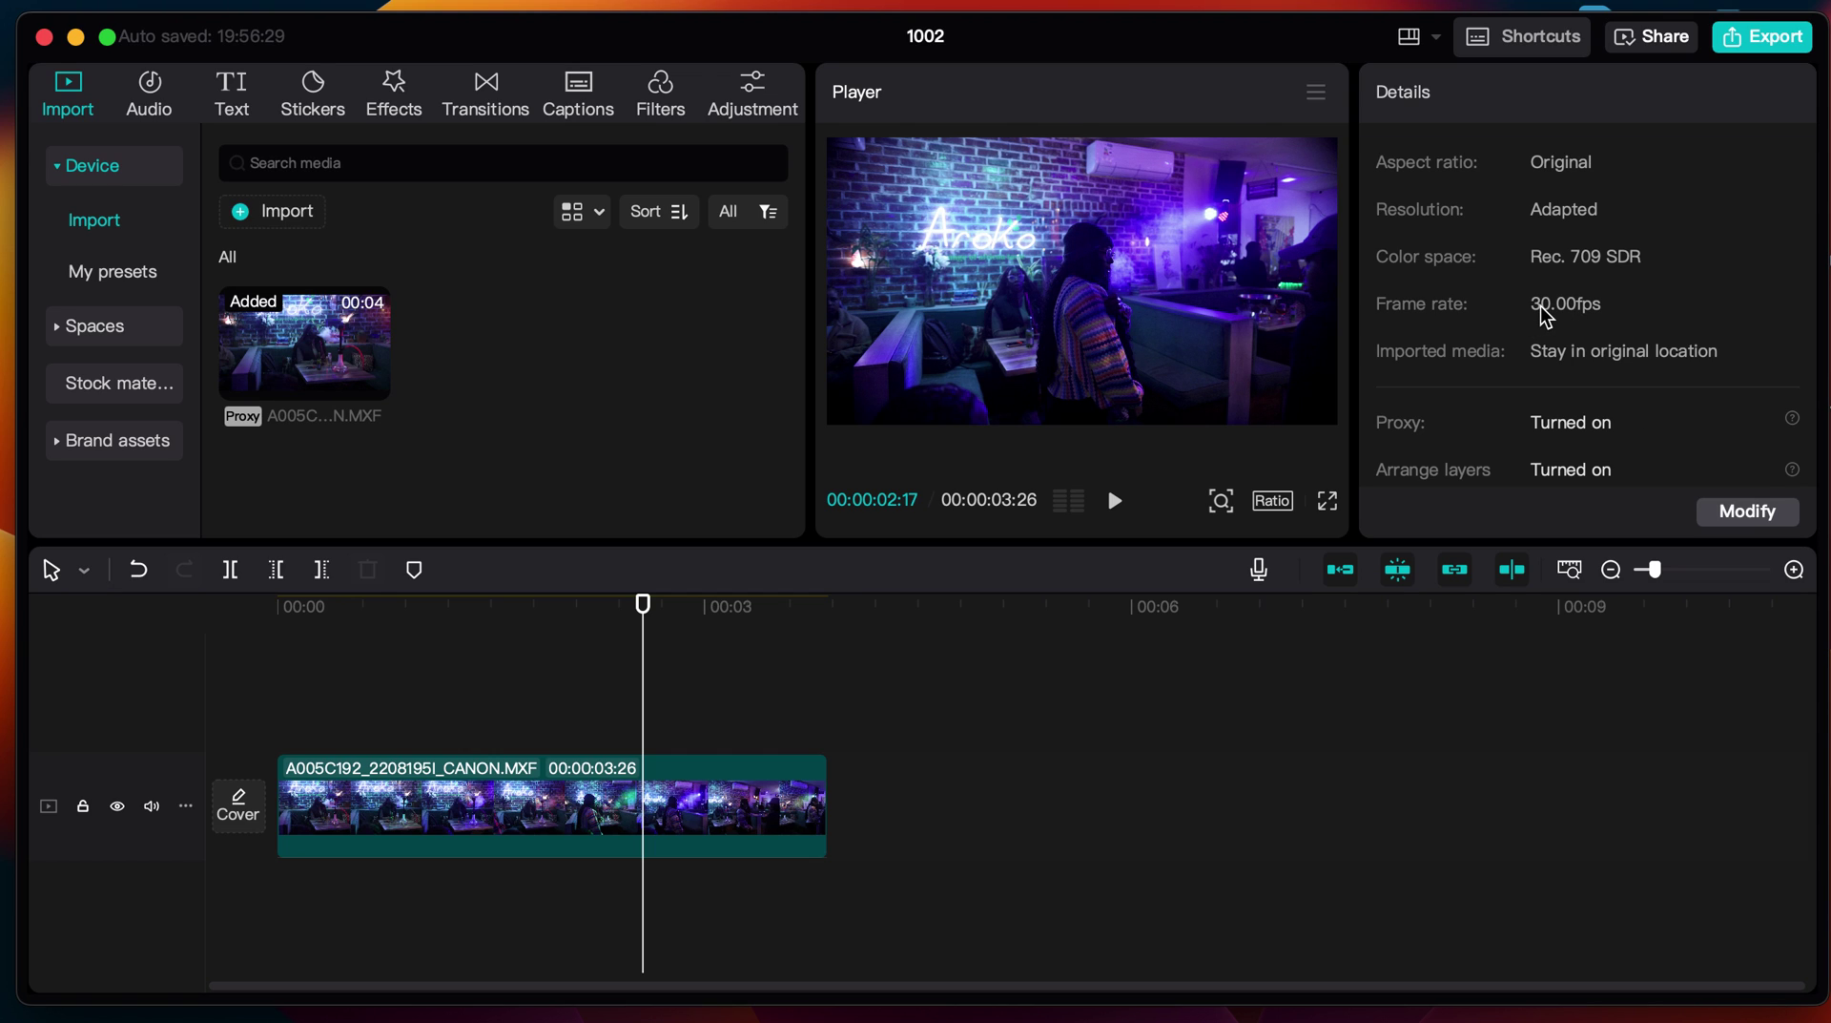
scroll(1590, 286, "up", 3)
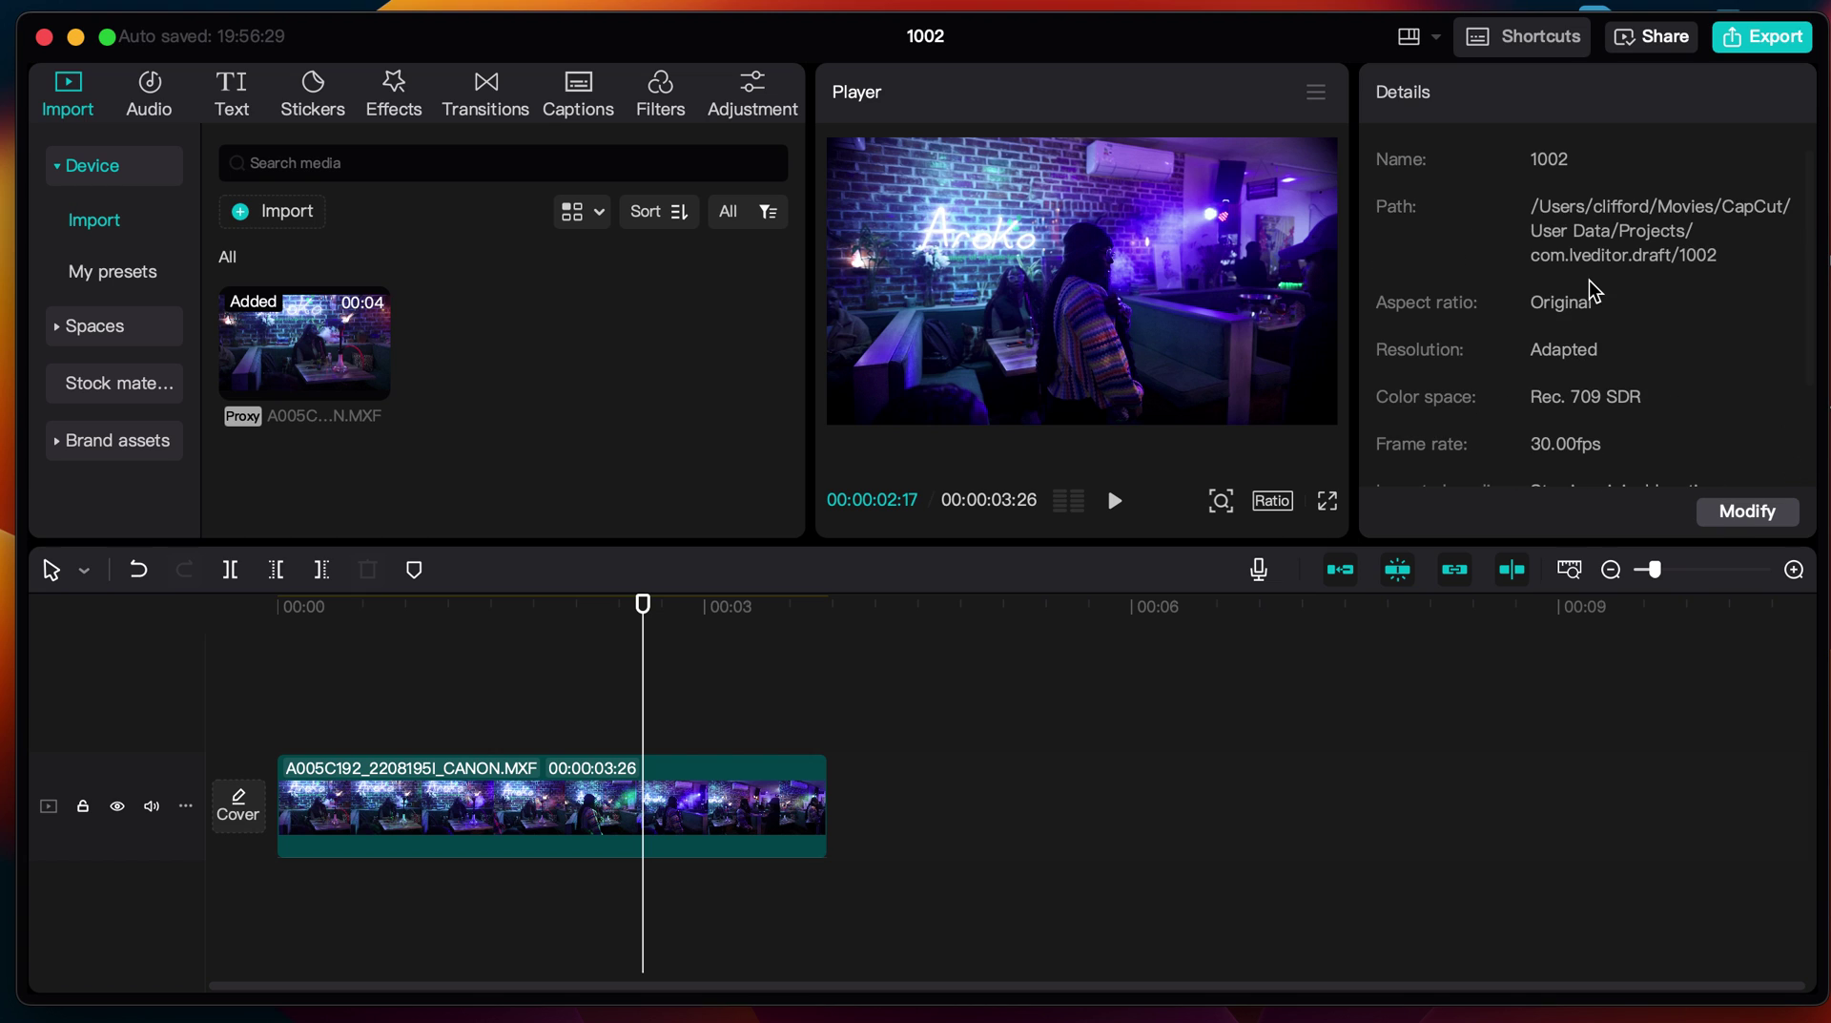
scroll(1591, 287, "down", 3)
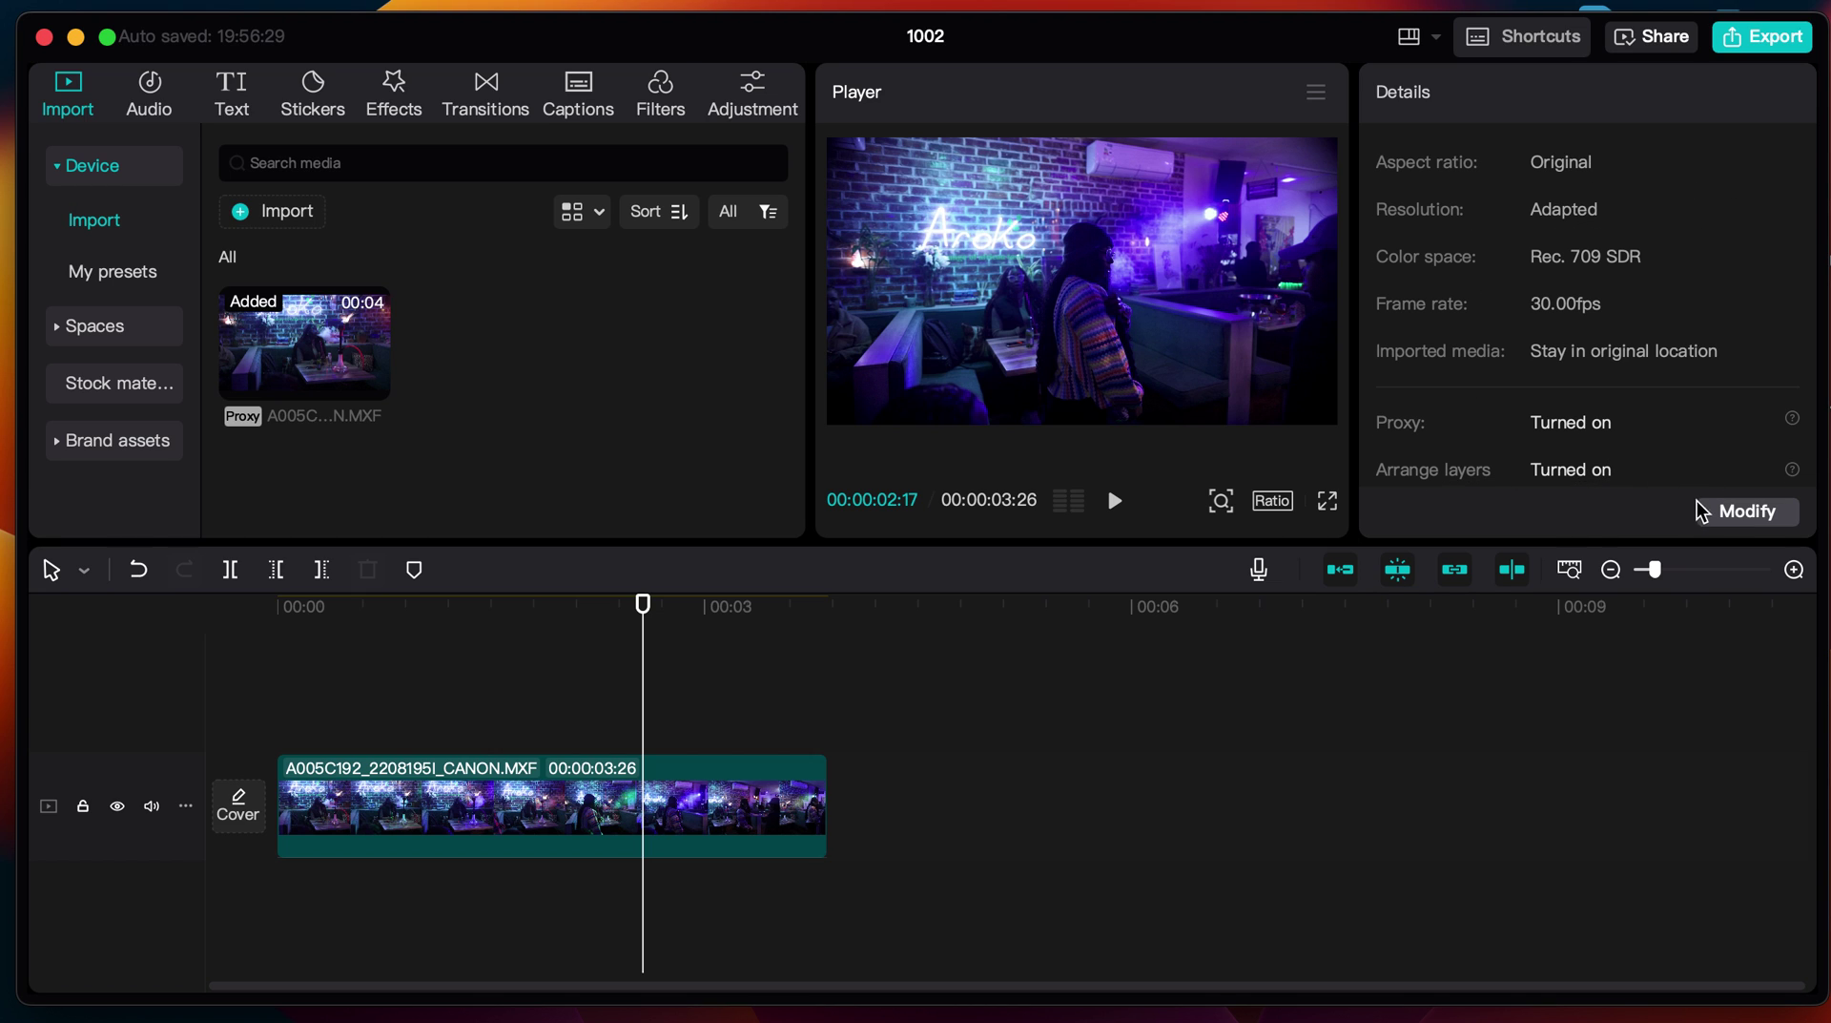
left_click(1730, 515)
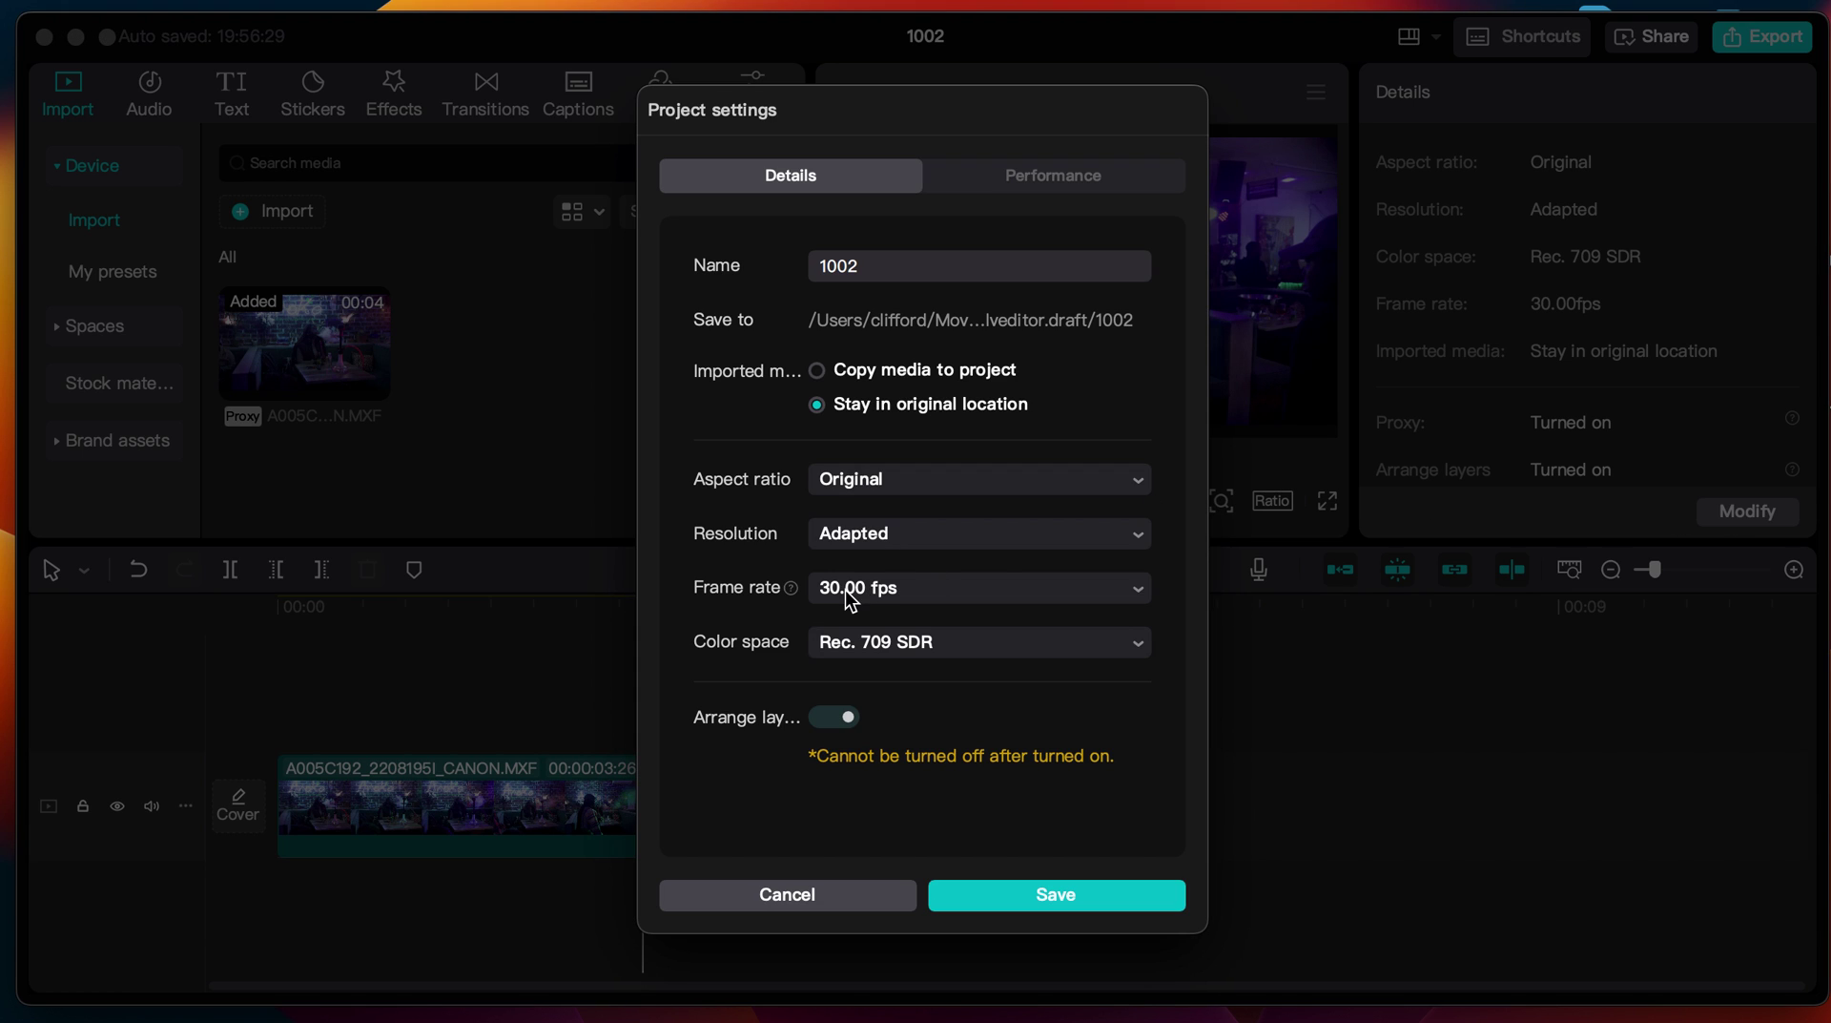
left_click(1016, 589)
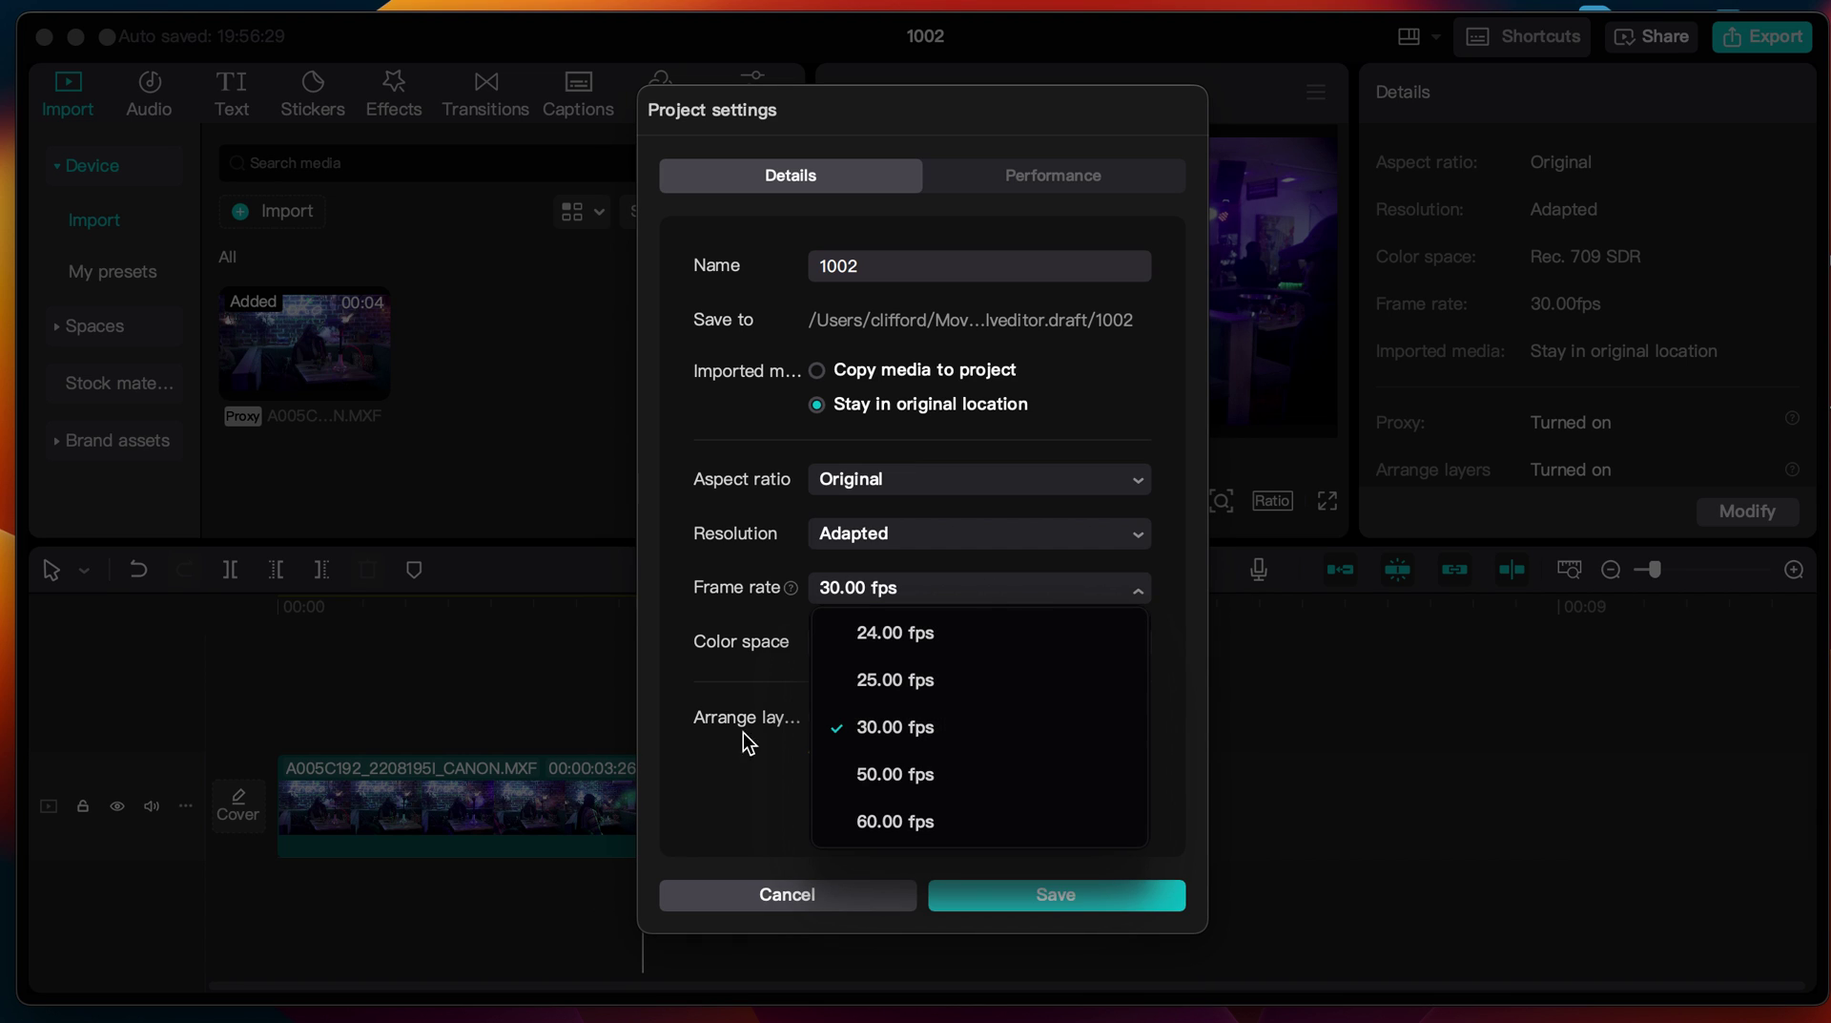
left_click(741, 786)
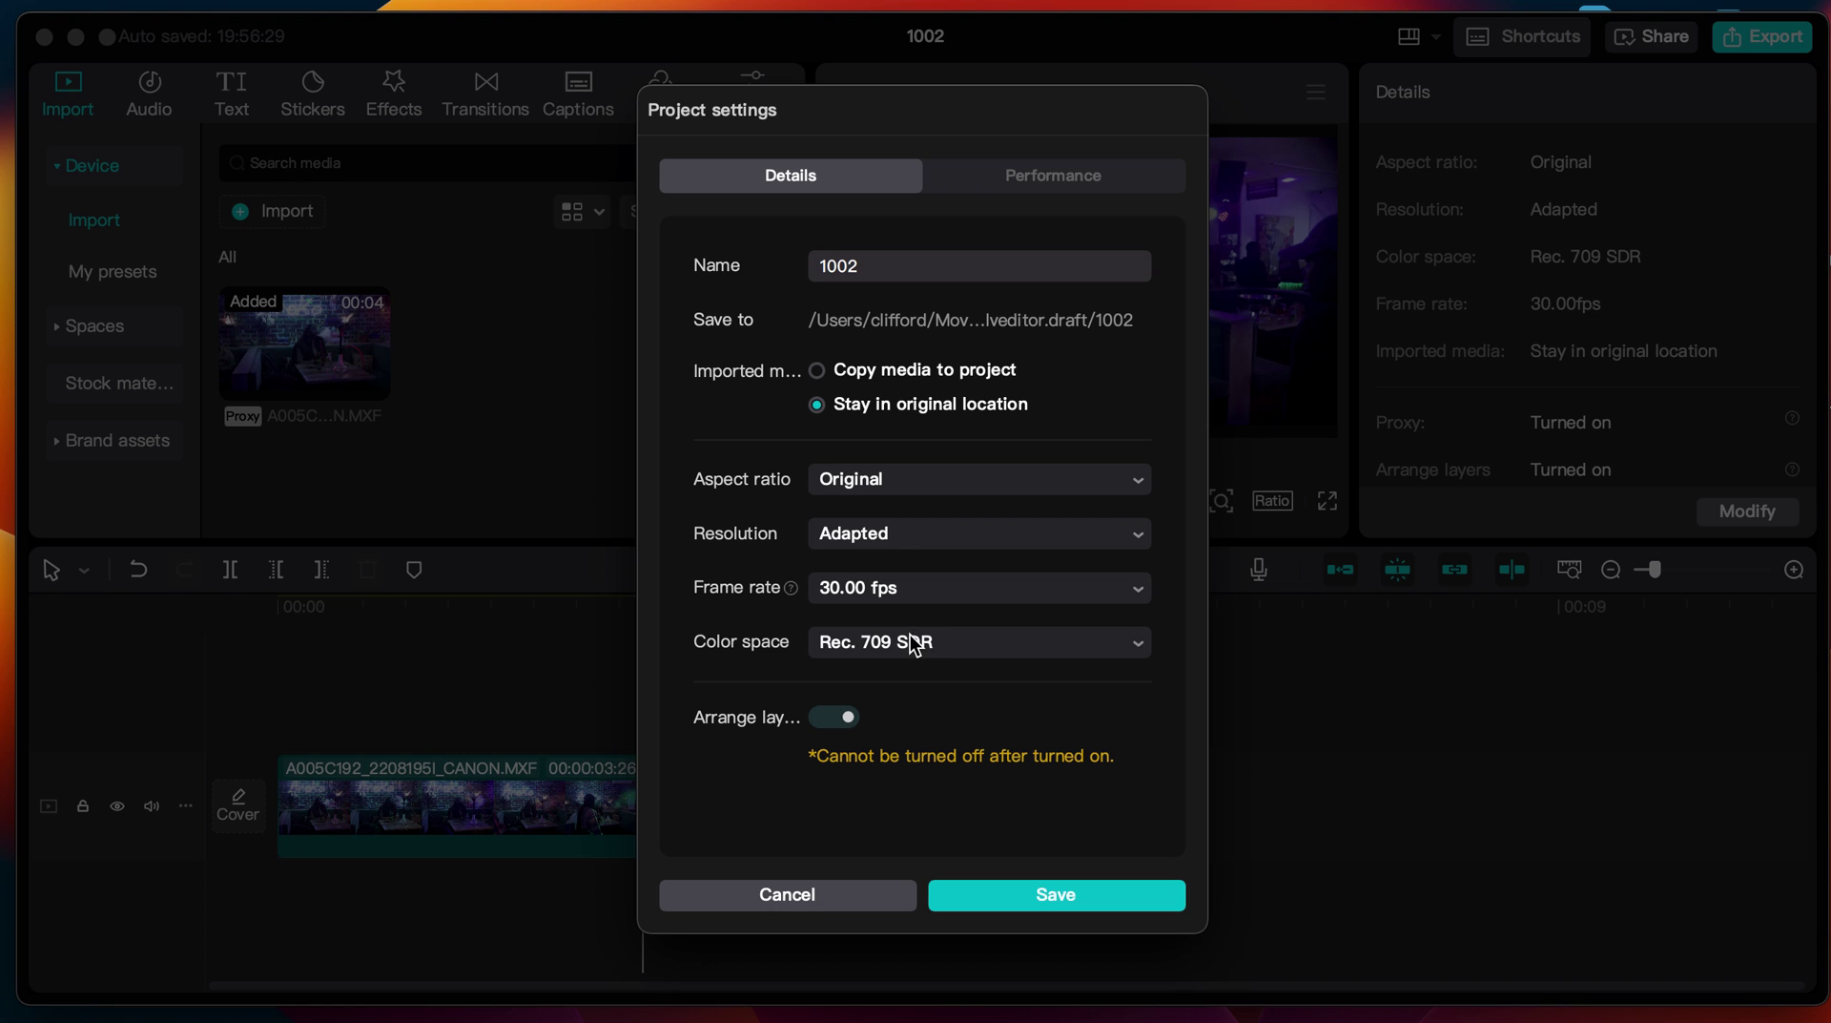
left_click(938, 530)
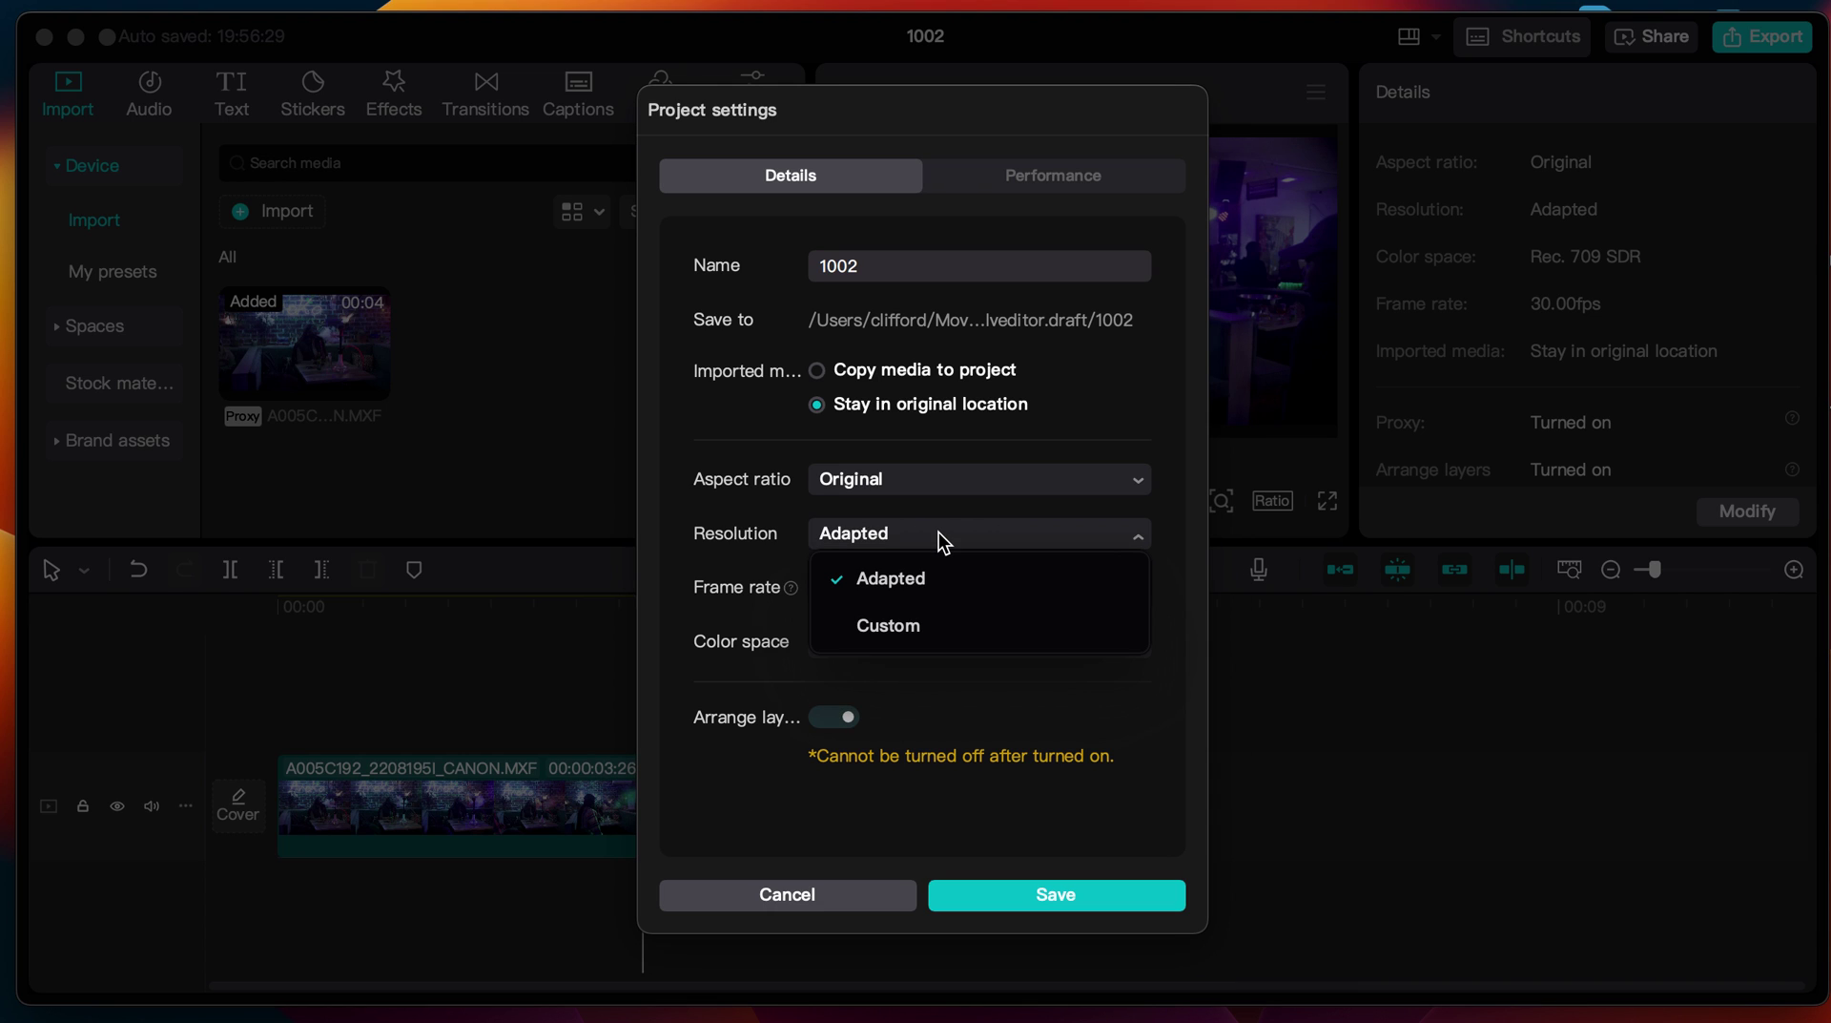
left_click(742, 778)
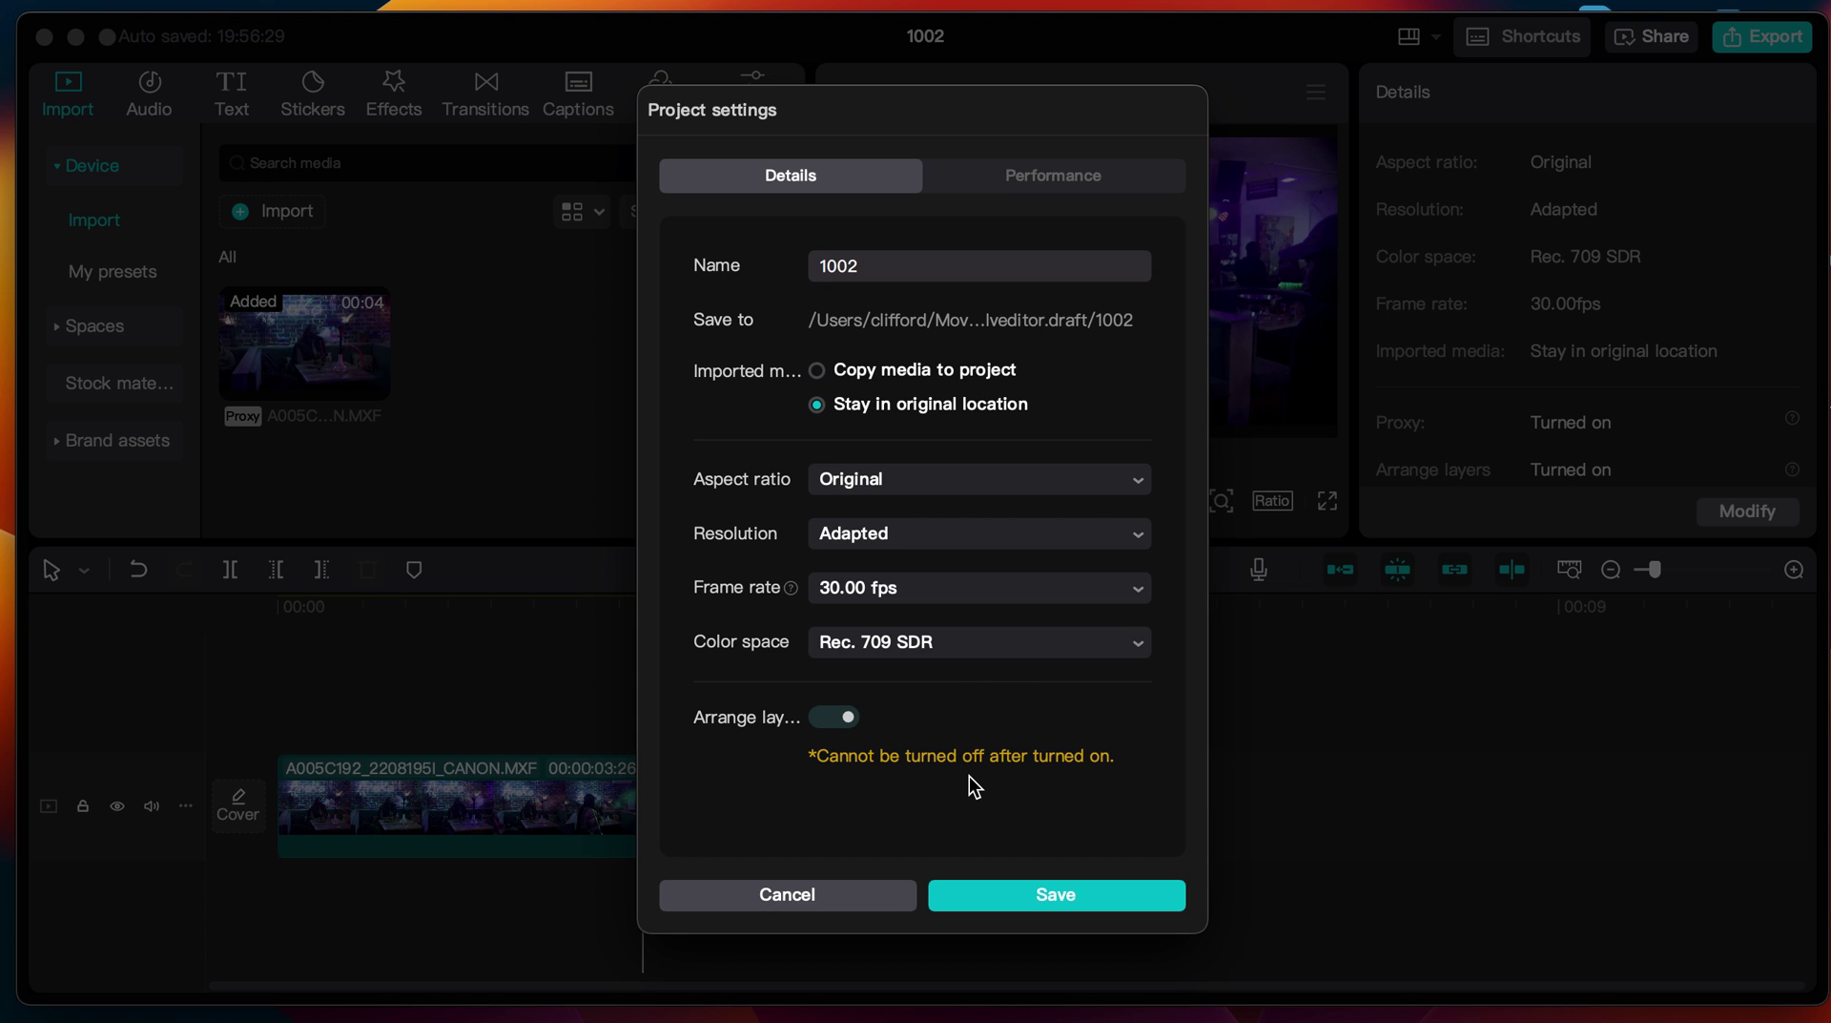
left_click(809, 897)
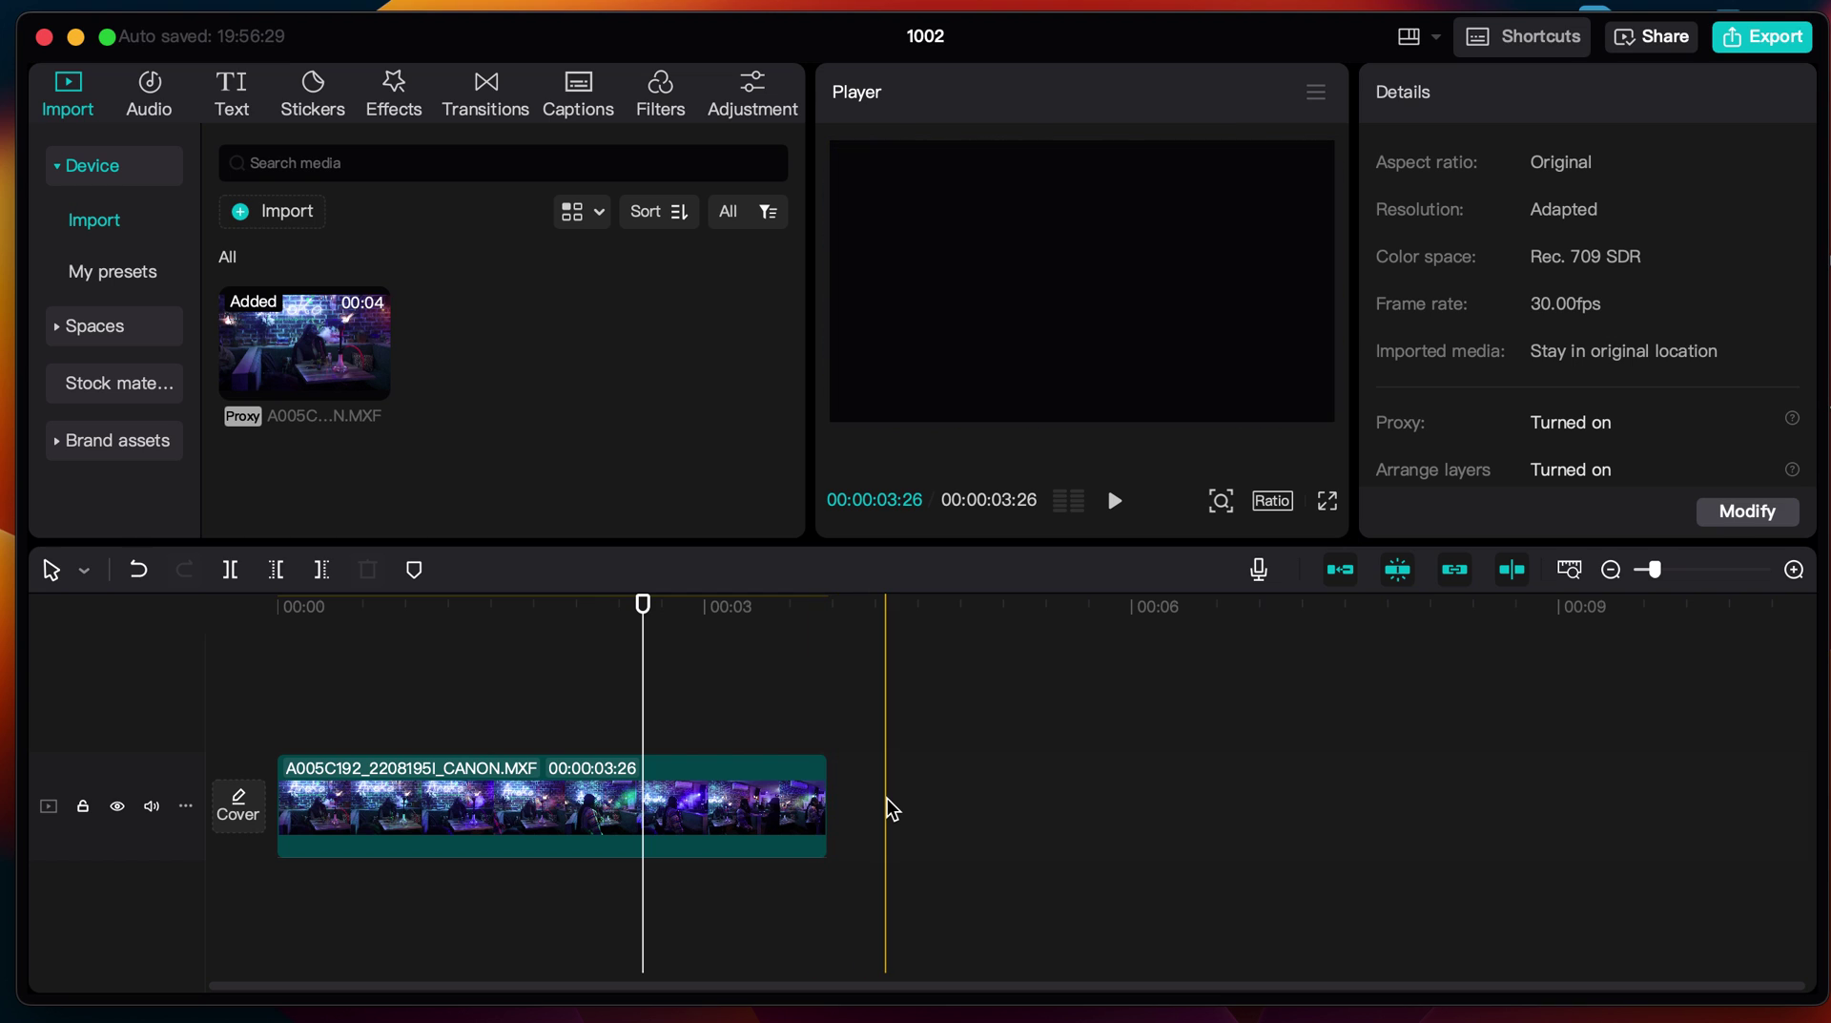